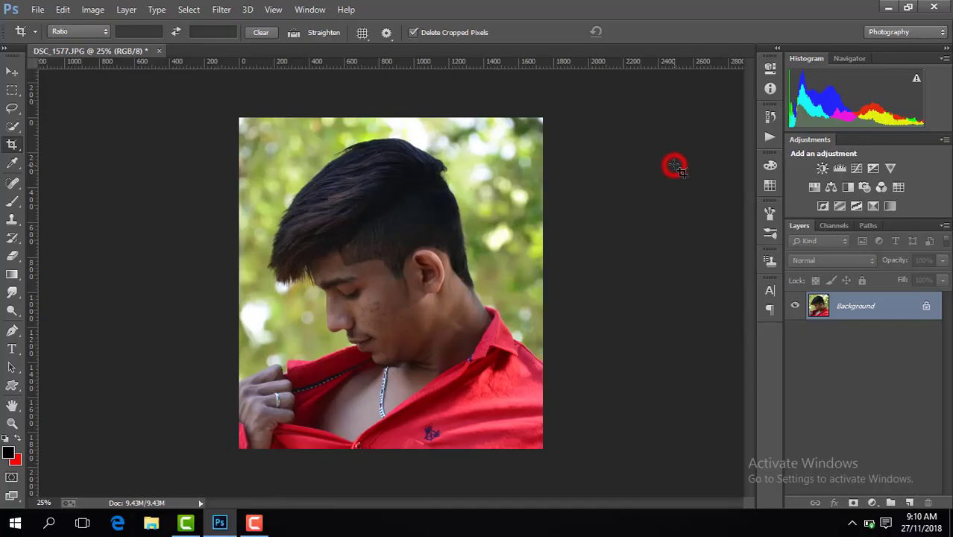
- Duplicate the background as Layer 1 and brighten it with Shadows/Highlights at 30% shadows, then compare with the original
key(ctrl+j)
click(94, 10)
mouse_move(113, 46)
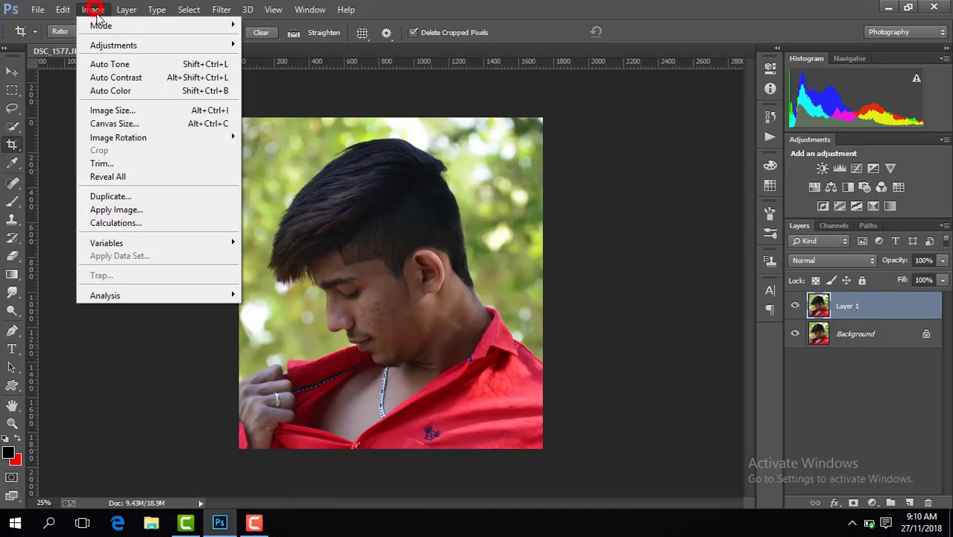
click(361, 277)
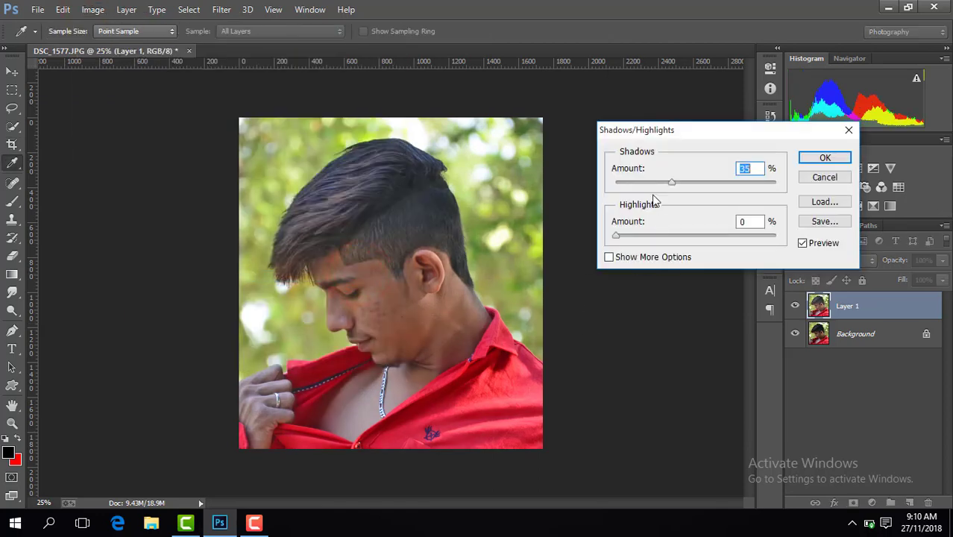
drag(668, 186, 660, 184)
click(824, 157)
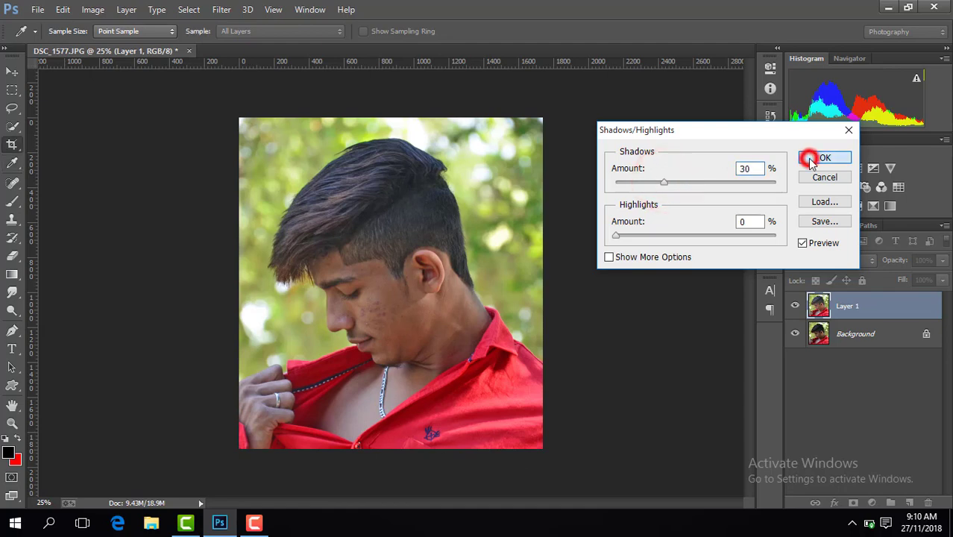
click(795, 306)
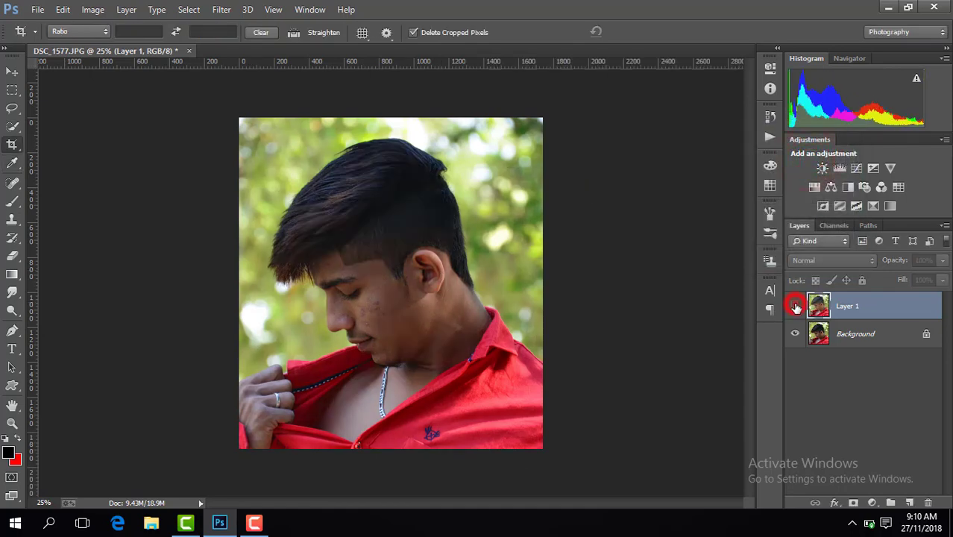
click(794, 306)
- In Camera Raw on Layer 1, set Shadows +91, Contrast +19, Blacks −15, Clarity +13 and Vibrance +23
click(221, 9)
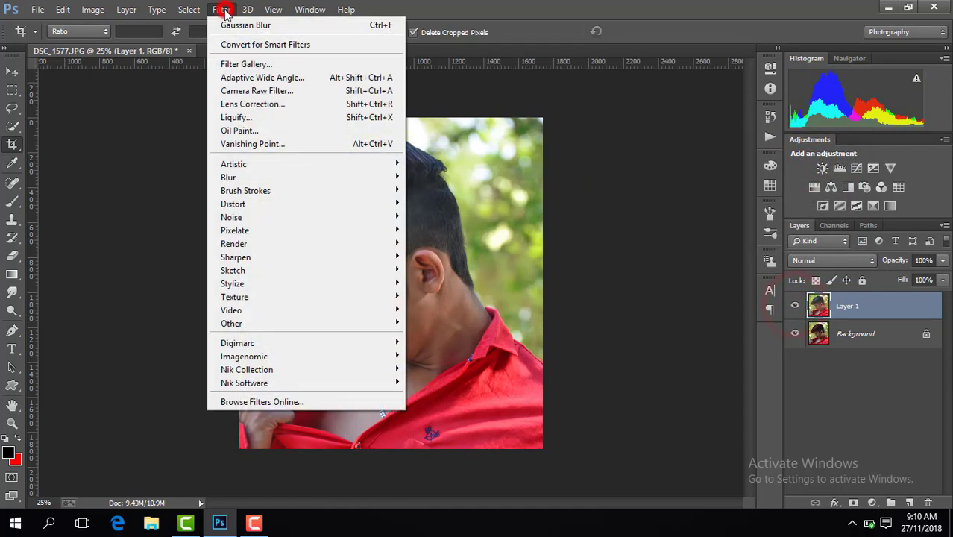
click(278, 91)
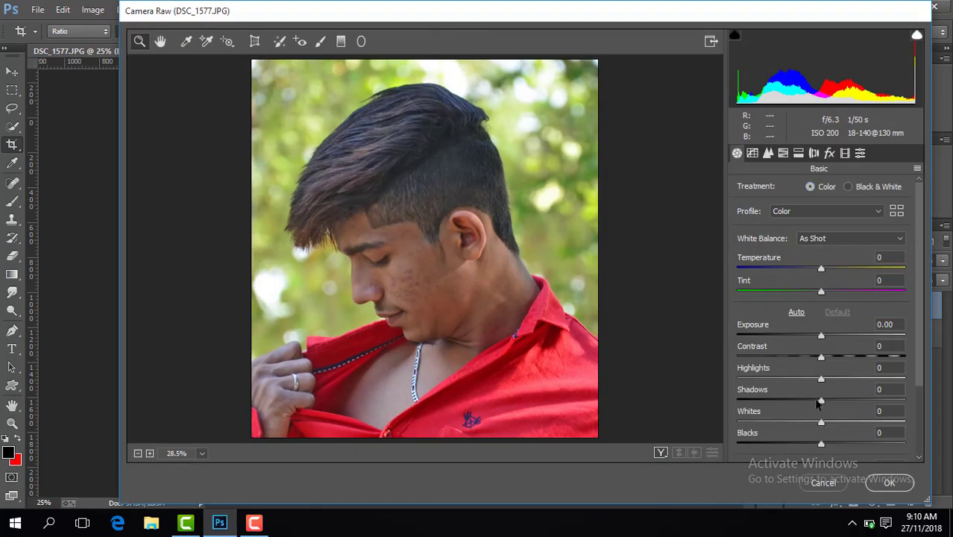
drag(877, 400, 899, 401)
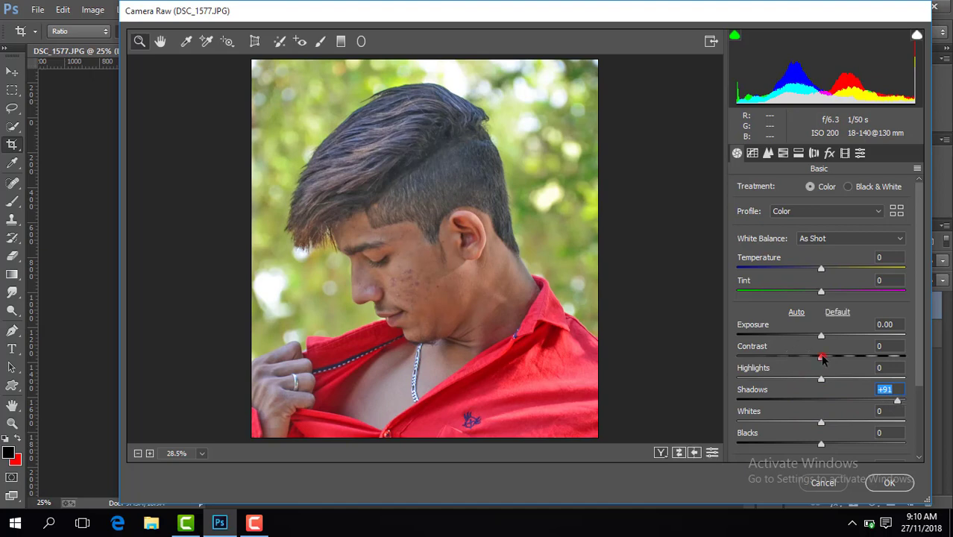
mouse_move(820, 357)
mouse_down()
mouse_move(836, 357)
mouse_move(826, 337)
mouse_up()
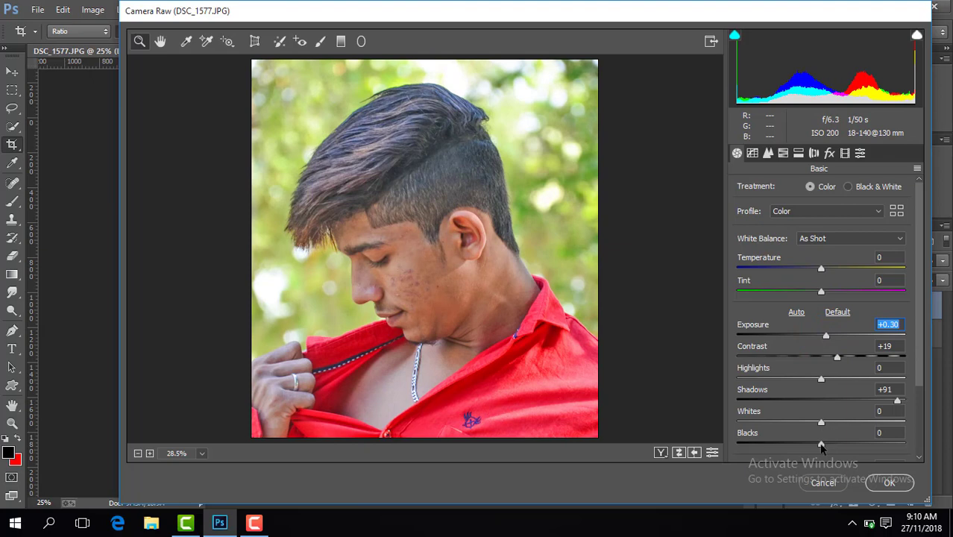
drag(820, 445, 809, 445)
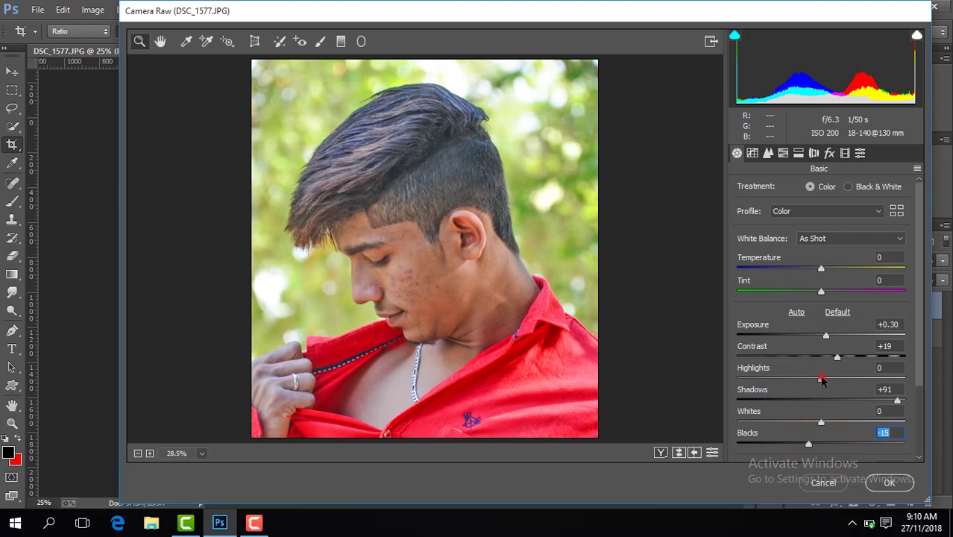
drag(918, 332, 918, 403)
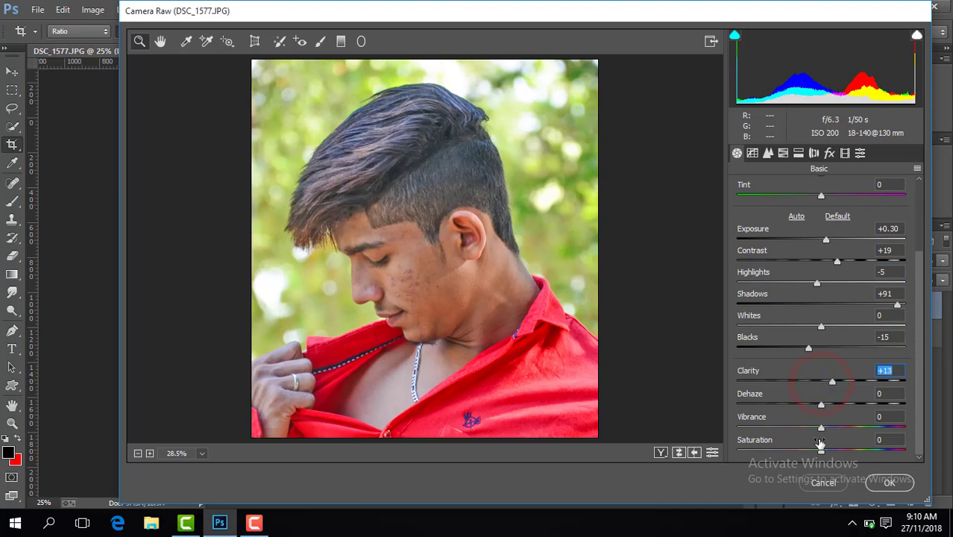
drag(821, 428, 841, 428)
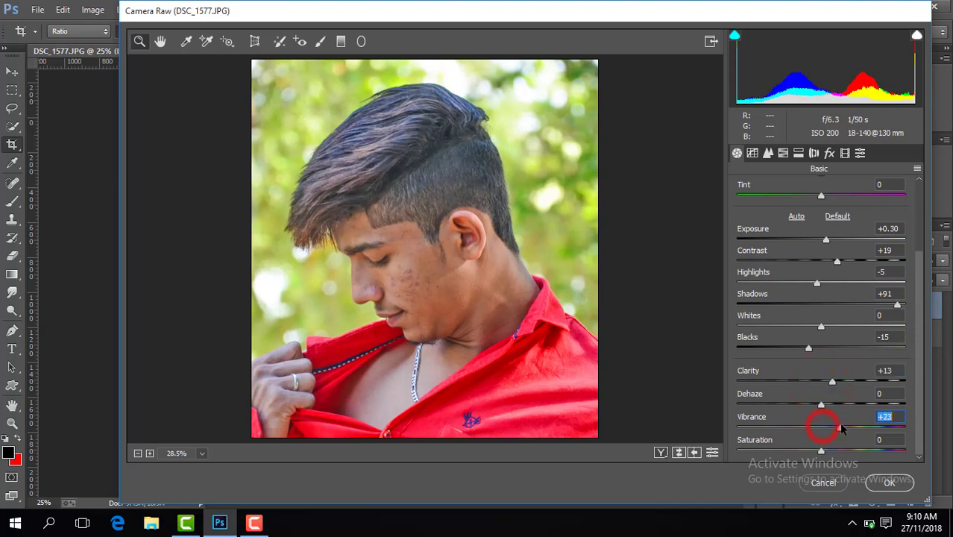
click(782, 153)
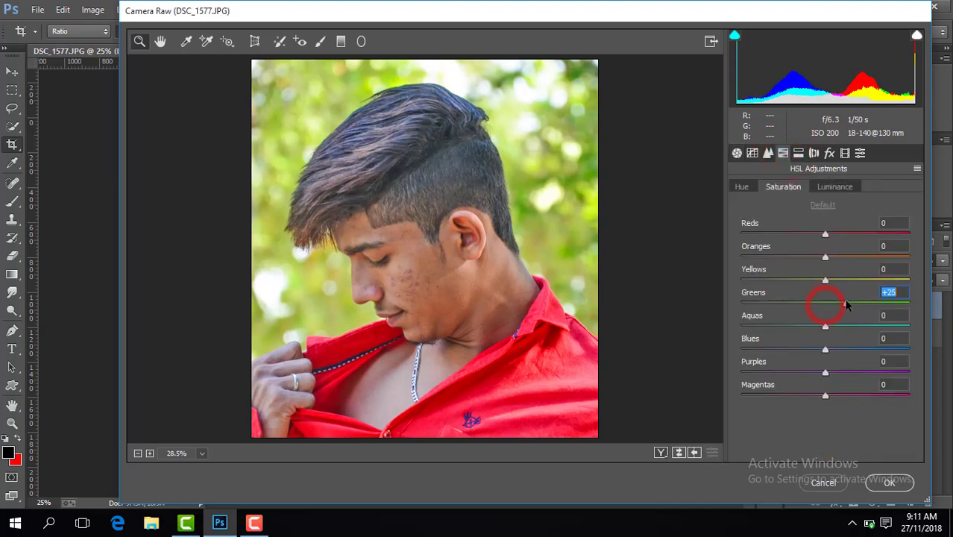
- In HSL, raise Yellows saturation, set Blues saturation −100, and shift Greens hue to −100
drag(824, 279, 846, 279)
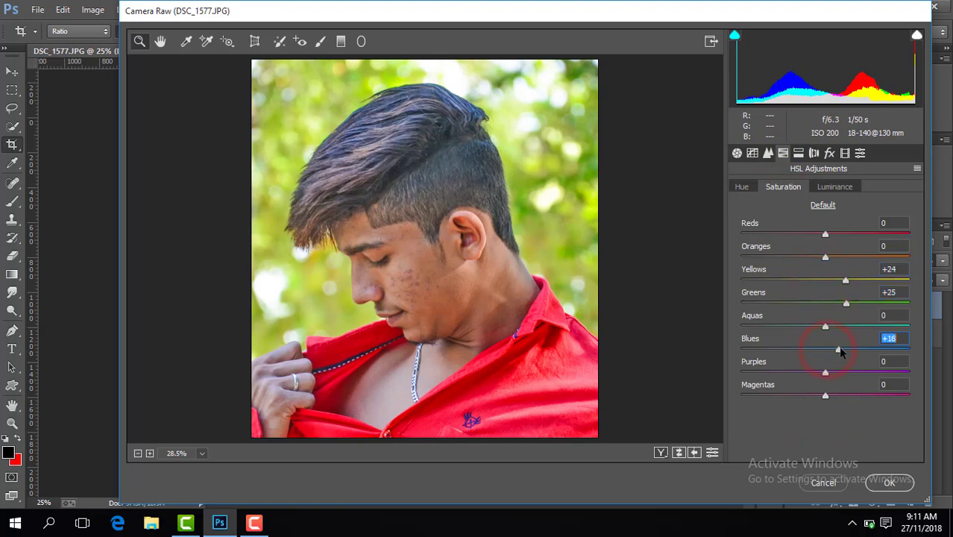
drag(840, 351, 740, 355)
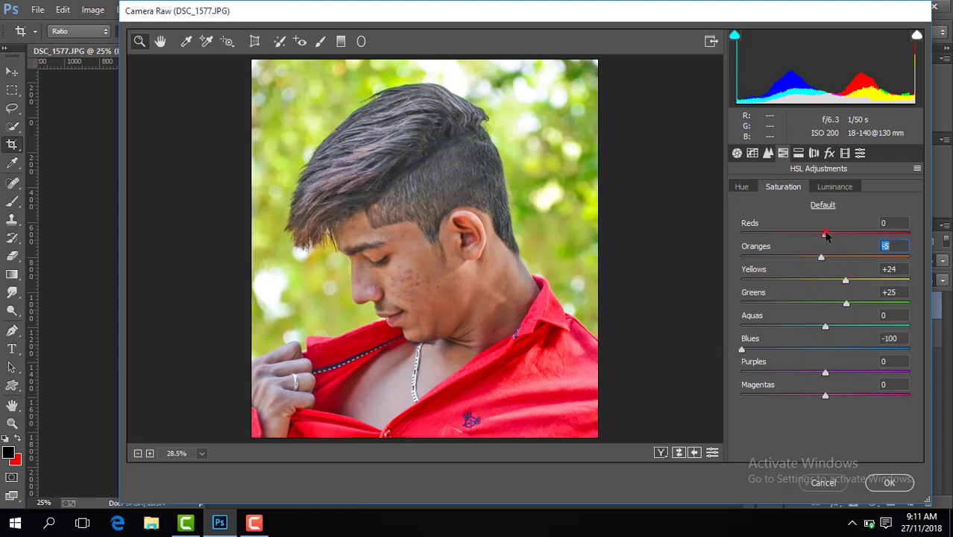
mouse_move(825, 234)
mouse_down()
mouse_move(835, 236)
mouse_move(840, 259)
mouse_up()
click(832, 187)
click(745, 187)
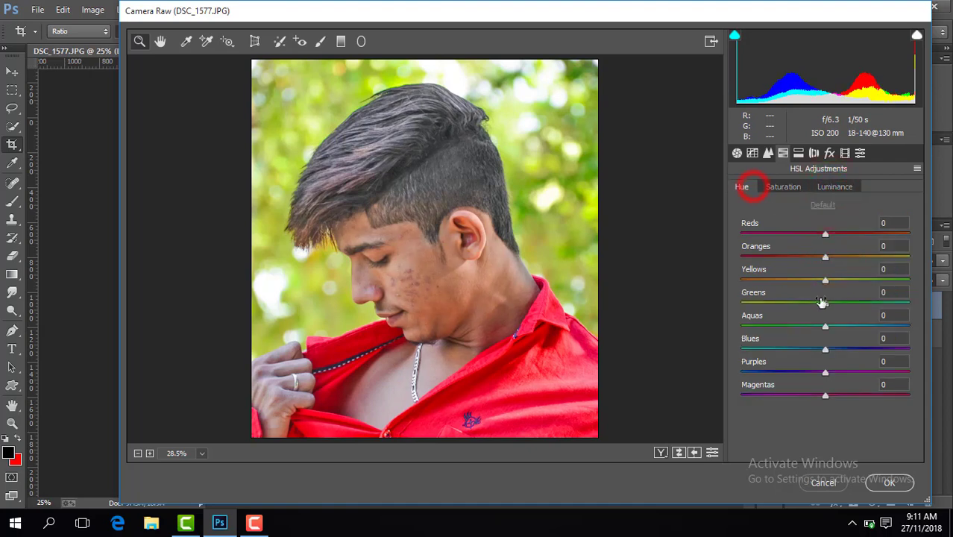
drag(823, 306, 726, 305)
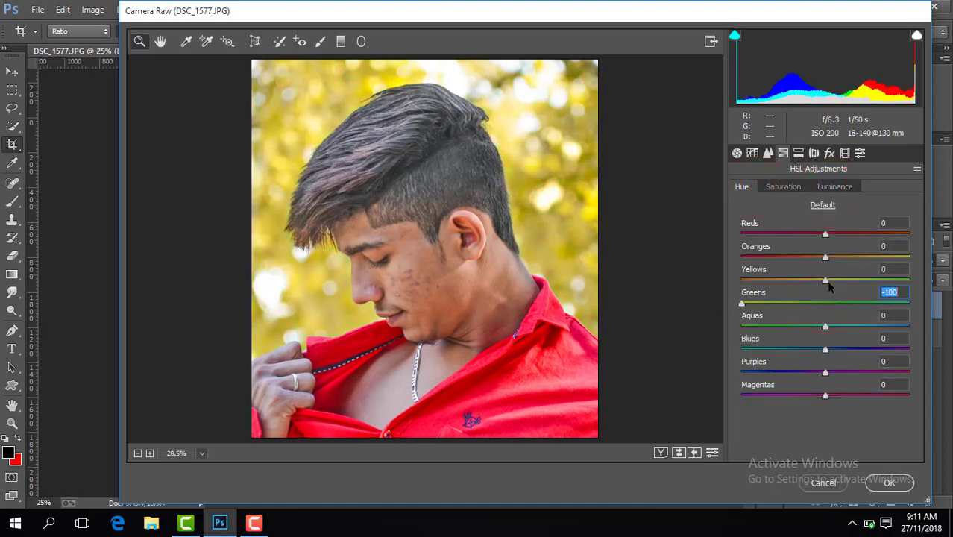
- Set Detail sharpening to 31 and luminance noise reduction to 28, then apply the grade
click(767, 153)
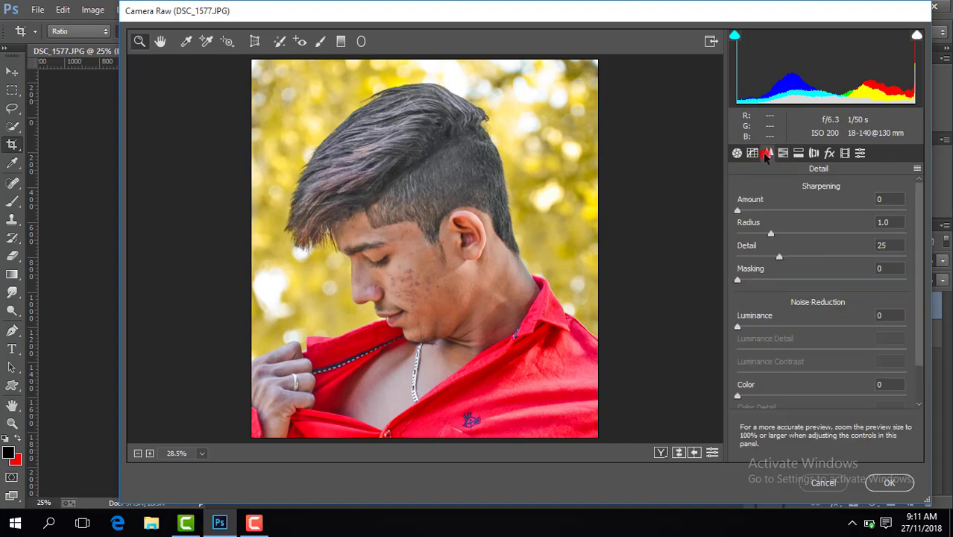
drag(773, 213, 770, 211)
drag(784, 328, 784, 328)
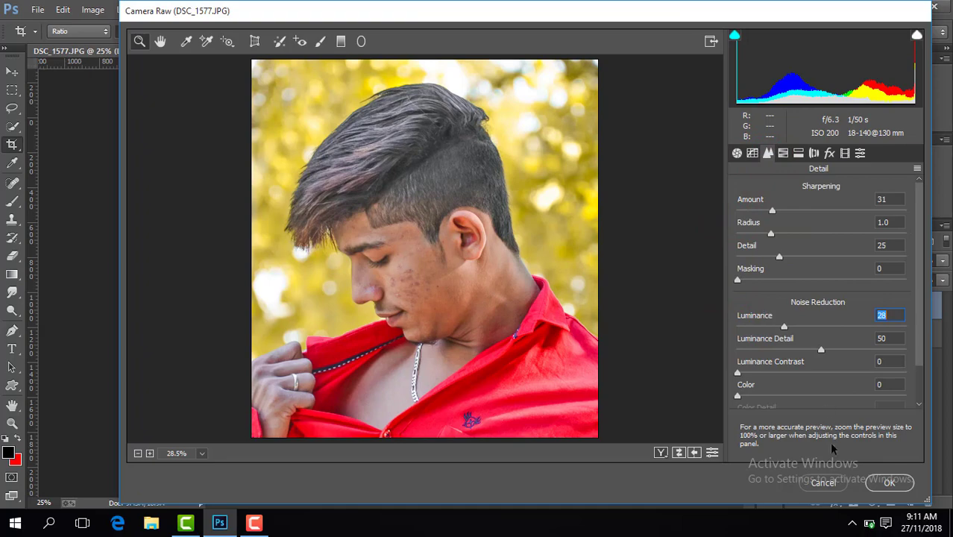
click(889, 482)
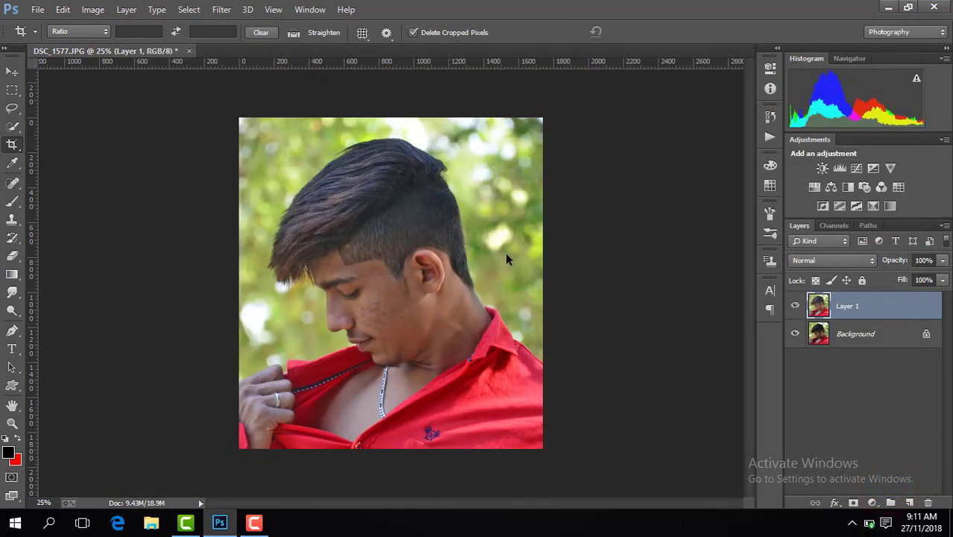
- Compare the graded Layer 1 against the original, then duplicate it as a Layer 1 copy
click(795, 307)
click(794, 307)
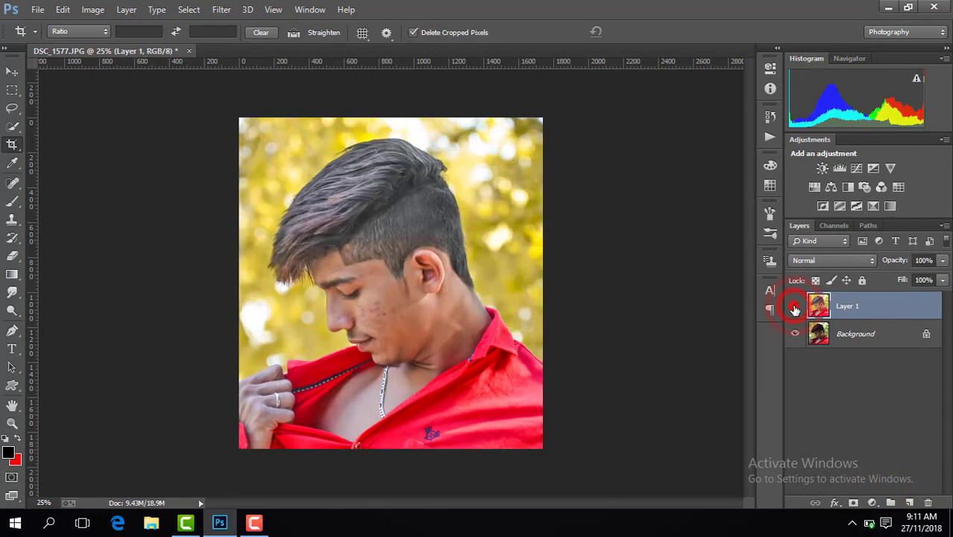
click(794, 307)
click(793, 308)
key(ctrl+j)
key(ctrl+plus)
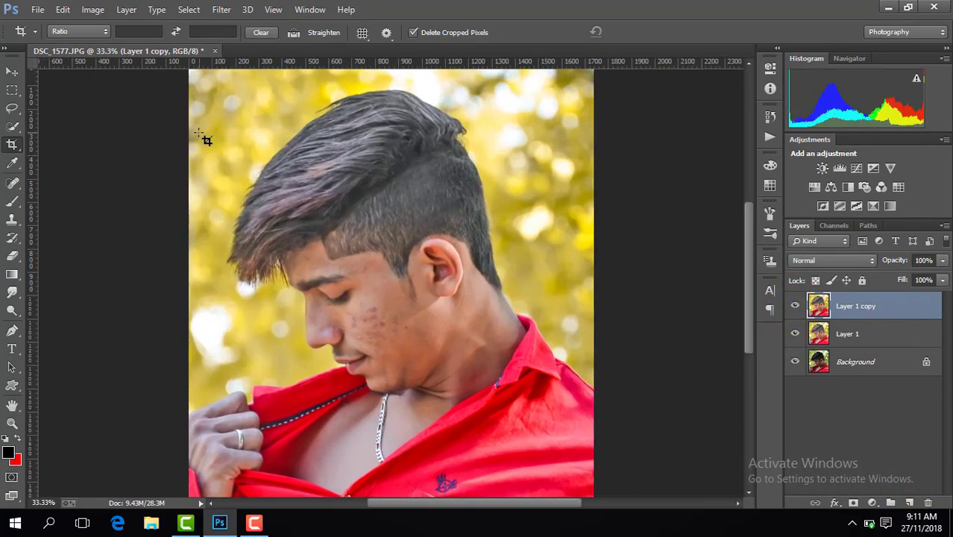
- In Camera Raw on the copy, set Contrast +21, Shadows +19, Blacks −18, Clarity +13 and Vibrance +19
click(221, 9)
click(290, 88)
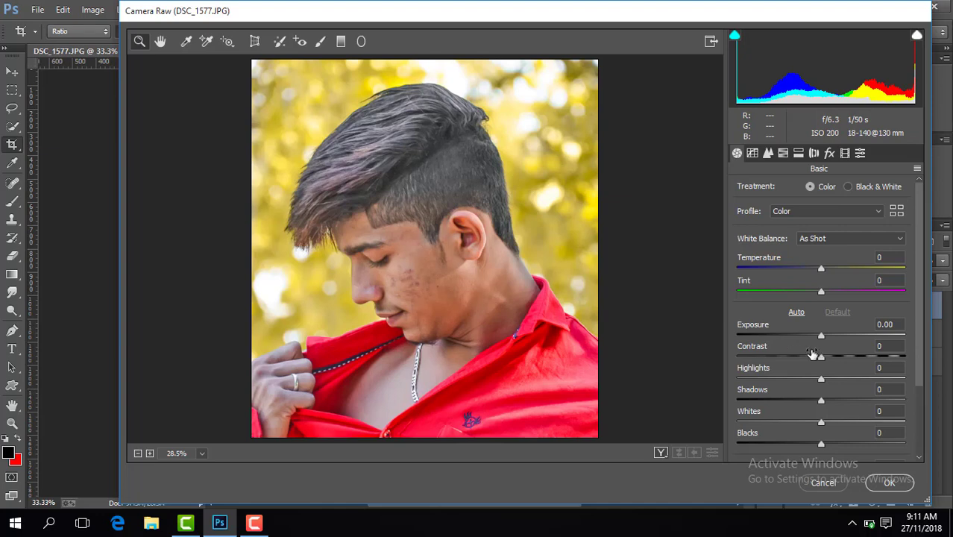
drag(822, 357, 838, 356)
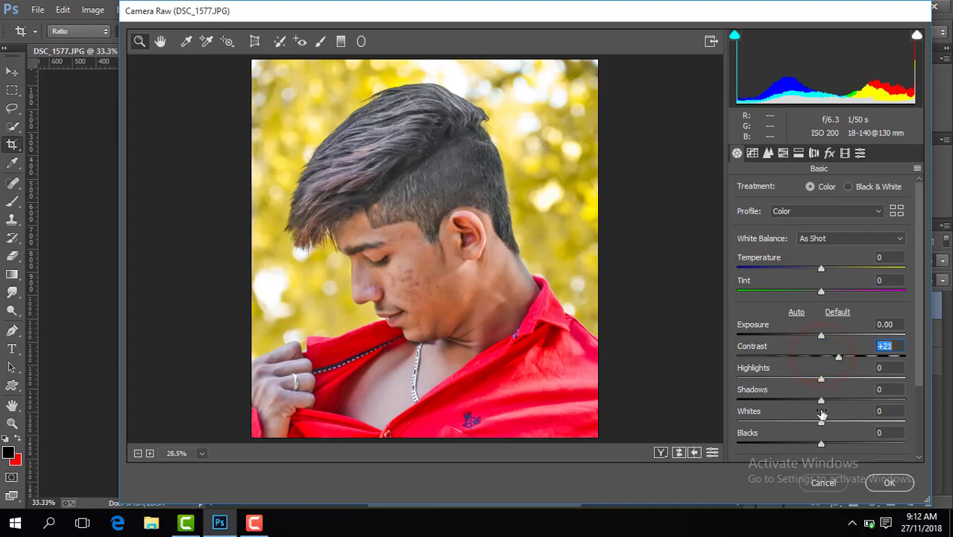
drag(822, 445, 805, 443)
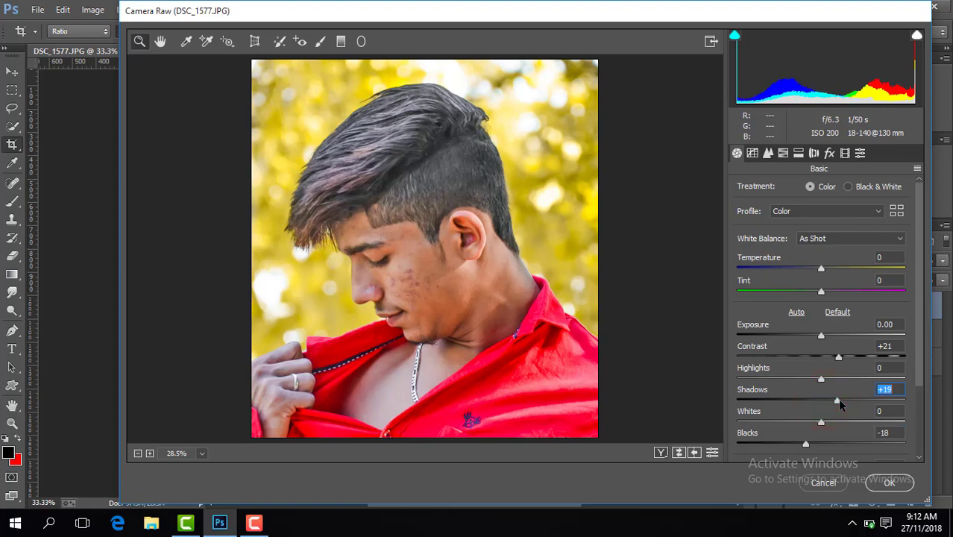
drag(920, 321, 919, 396)
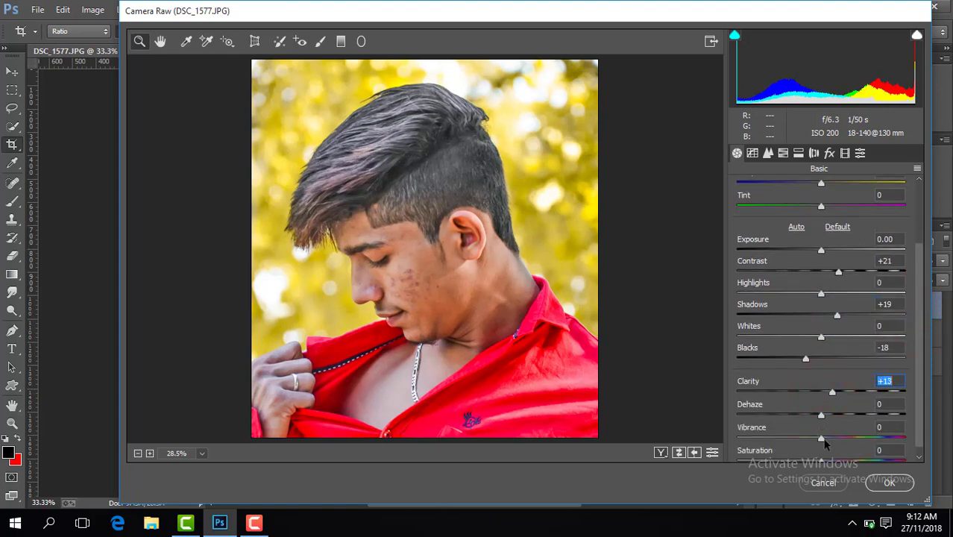
click(783, 153)
- In HSL, fully desaturate the Blues and set Greens hue to −100
click(803, 188)
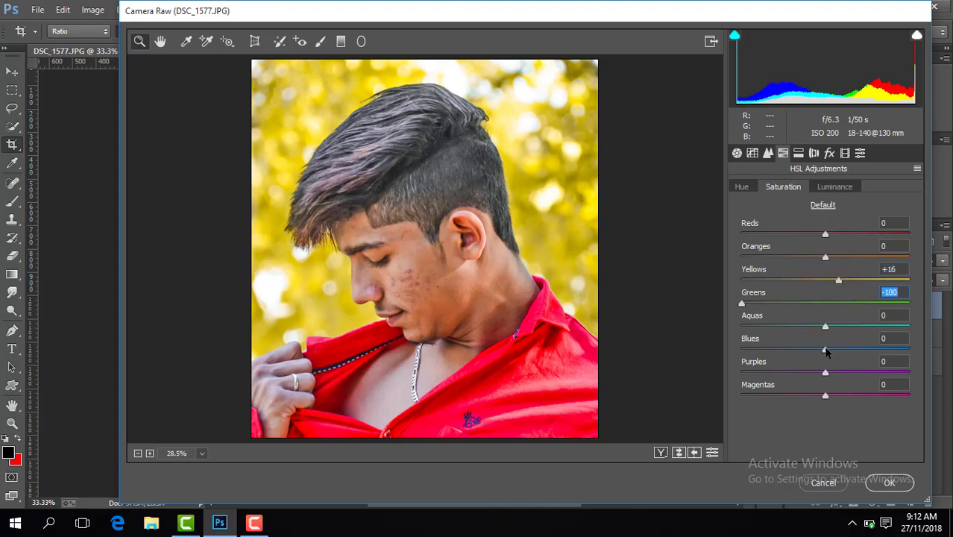
drag(825, 349, 691, 353)
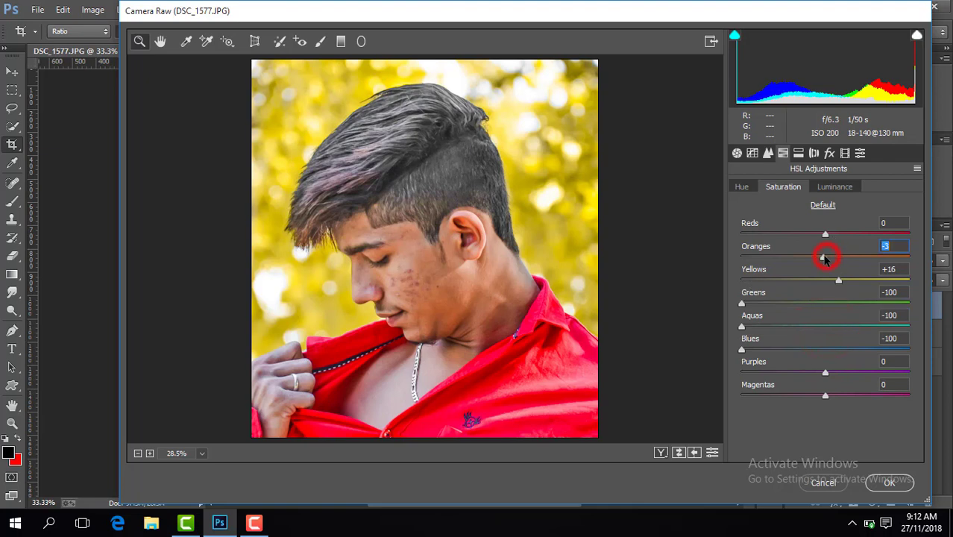
click(838, 187)
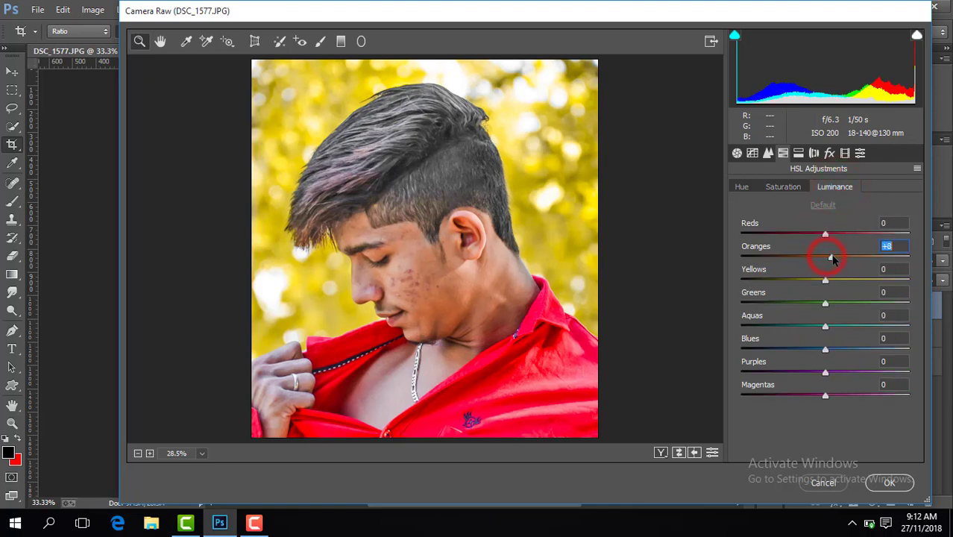
click(742, 187)
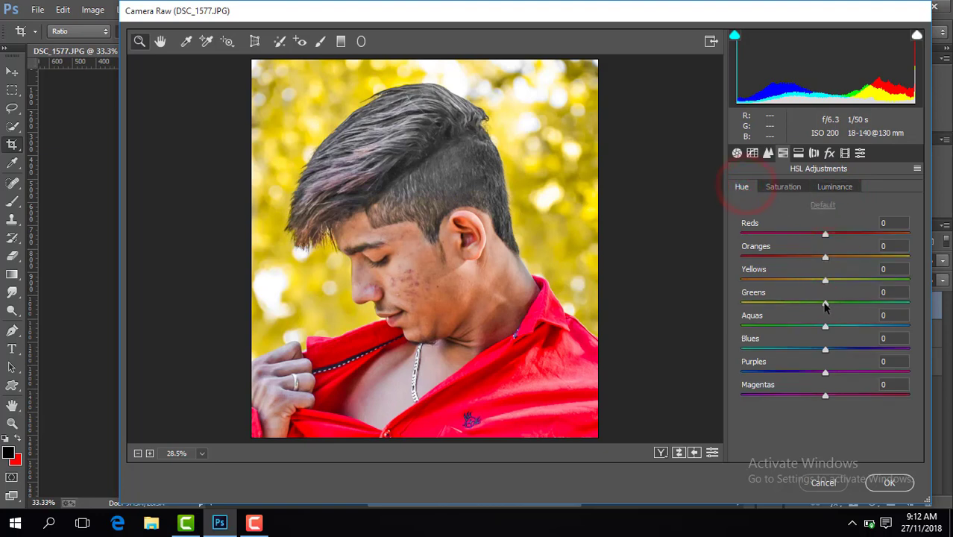
mouse_move(825, 305)
mouse_down()
mouse_move(934, 290)
mouse_move(705, 303)
mouse_up()
- Set sharpening Amount to 35 and luminance noise reduction to 27, and apply the Camera Raw grade
click(769, 152)
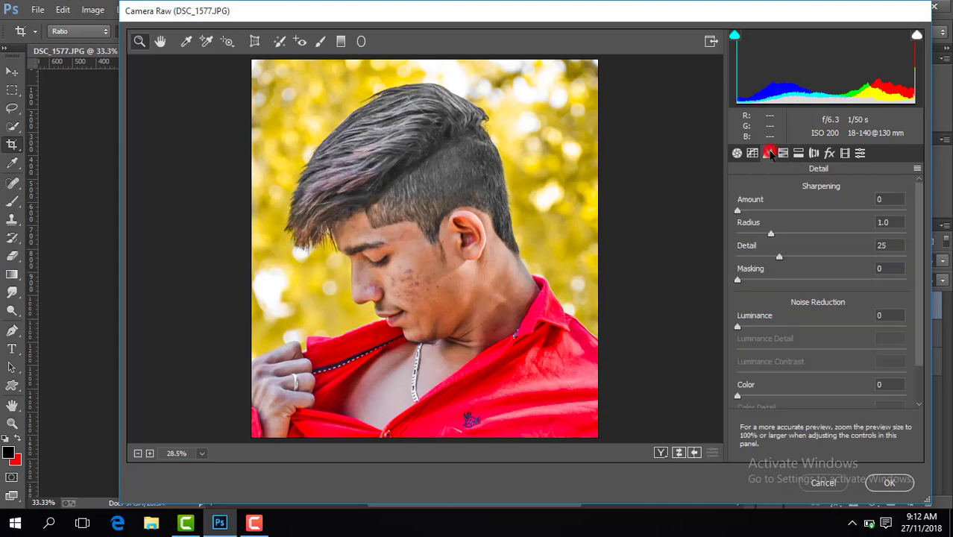
drag(737, 211, 776, 211)
click(889, 482)
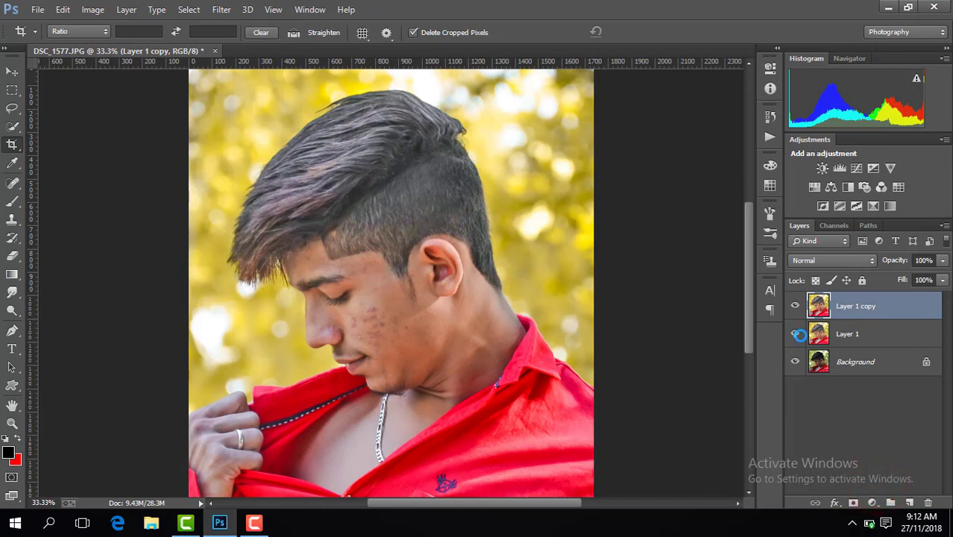
- Duplicate the adjusted layer as Layer 1 copy 2 and zoom in on the face with the Spot Healing Brush
key(ctrl+minus)
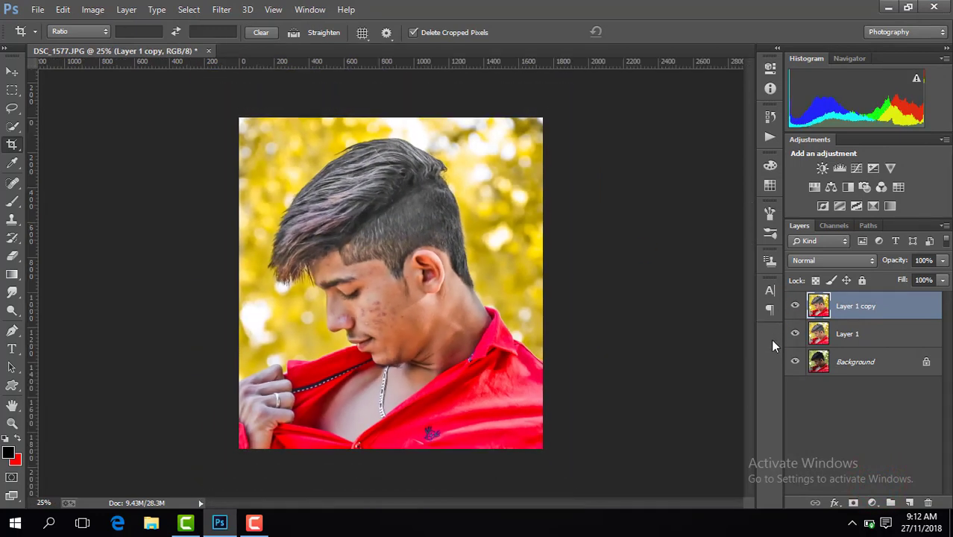
click(795, 307)
key(ctrl+j)
key(ctrl+plus)
key(ctrl+plus)
key(ctrl+plus)
key(ctrl+plus)
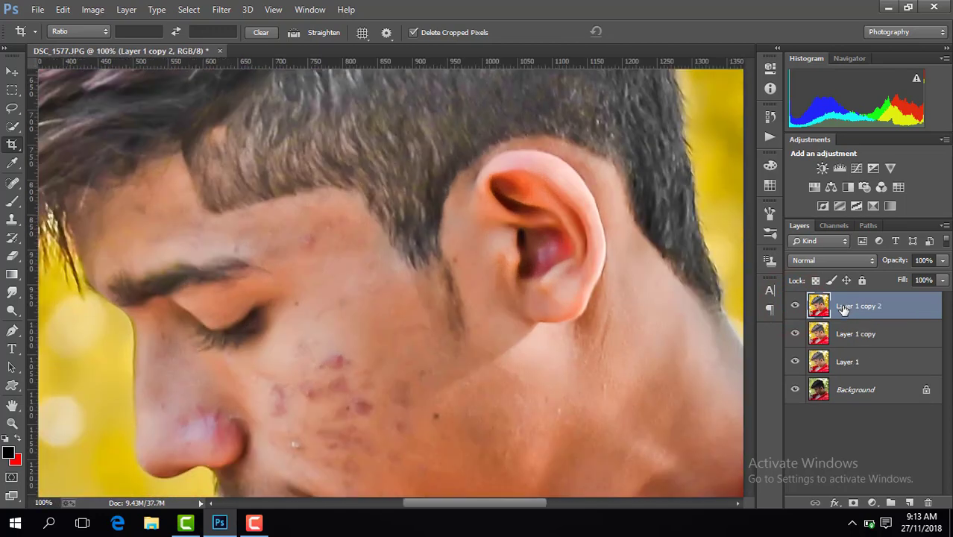
mouse_move(749, 283)
drag(748, 281, 749, 310)
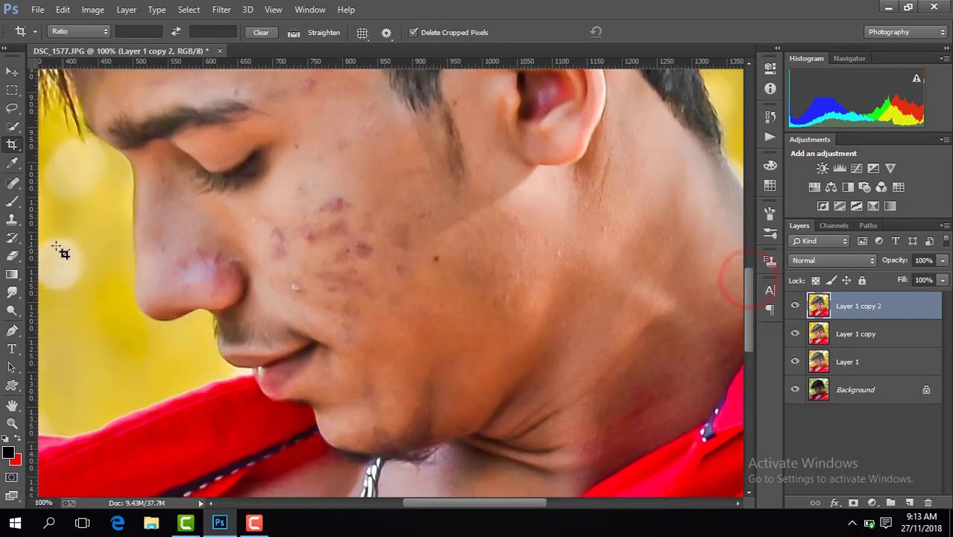
click(12, 182)
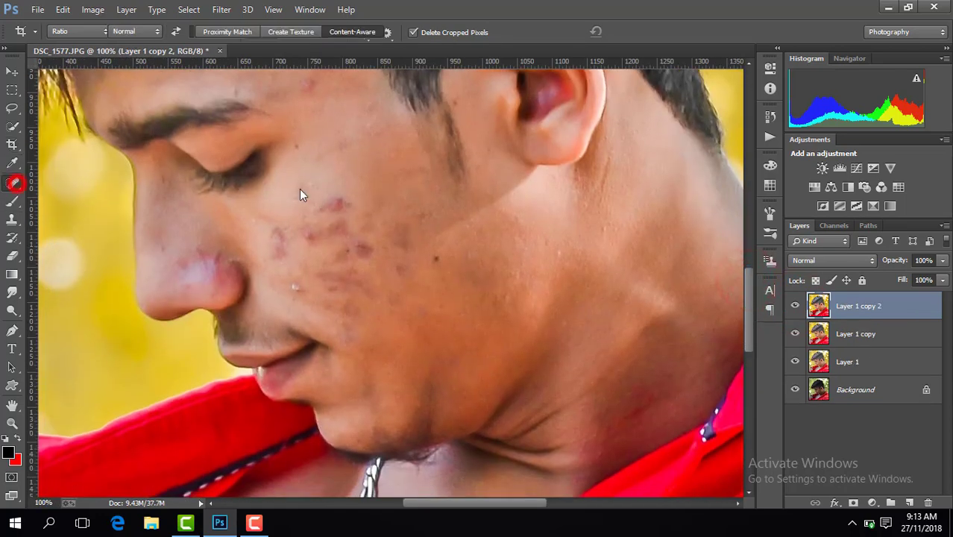
- Spot-heal the red blemishes scattered across the upper and lower cheek
click(341, 198)
click(281, 233)
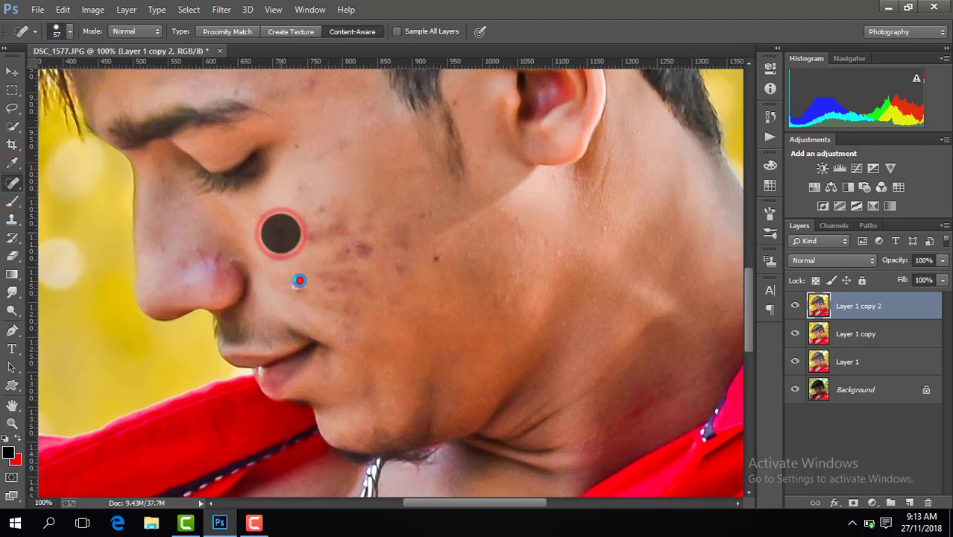
click(298, 280)
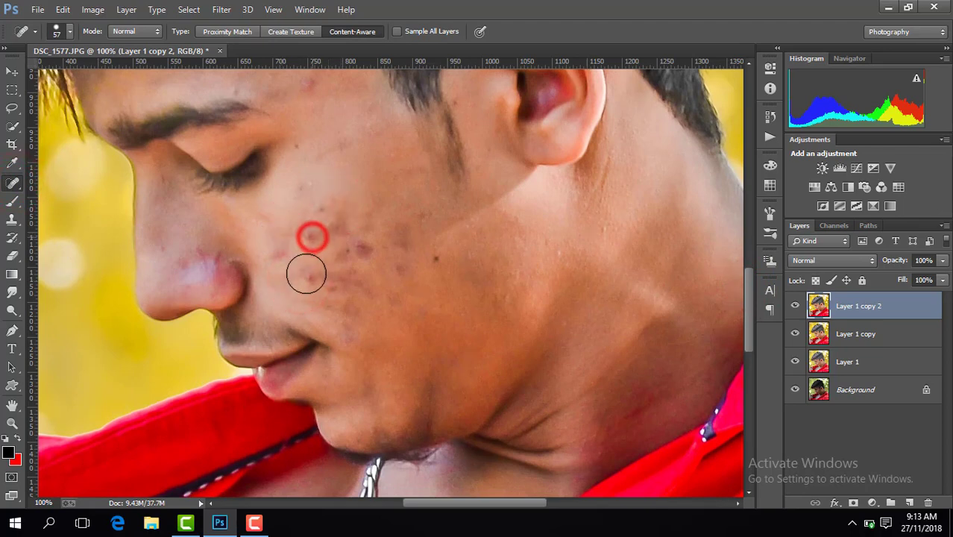
click(311, 236)
click(282, 254)
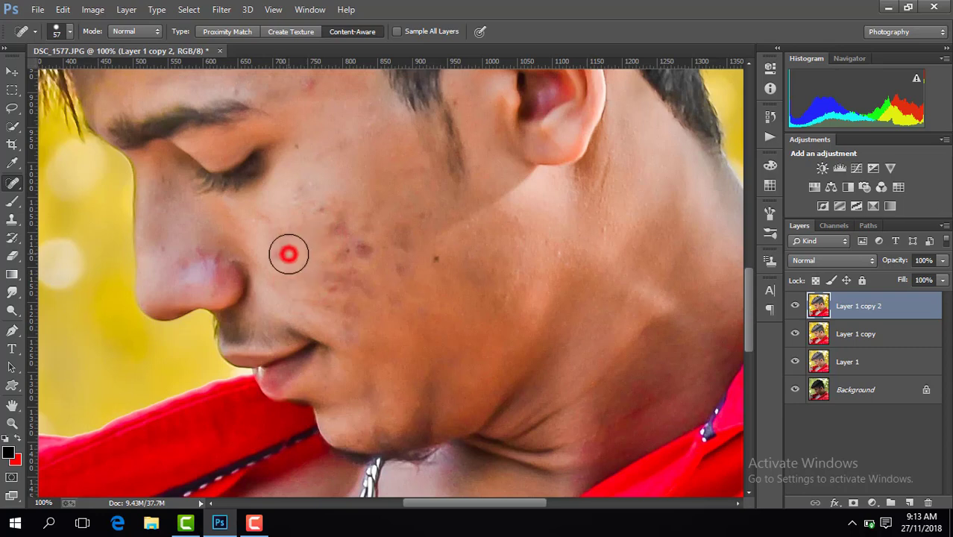
click(339, 227)
click(362, 247)
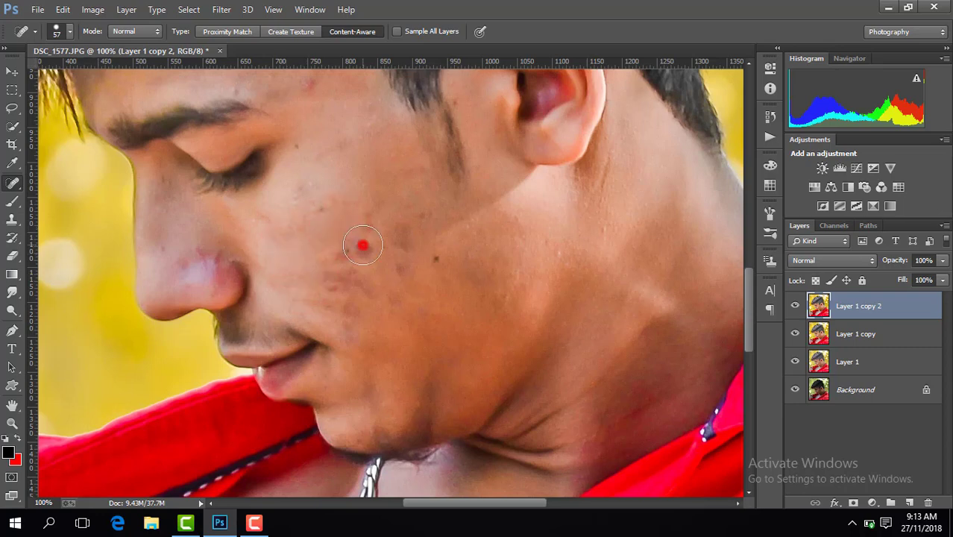
click(403, 236)
click(433, 253)
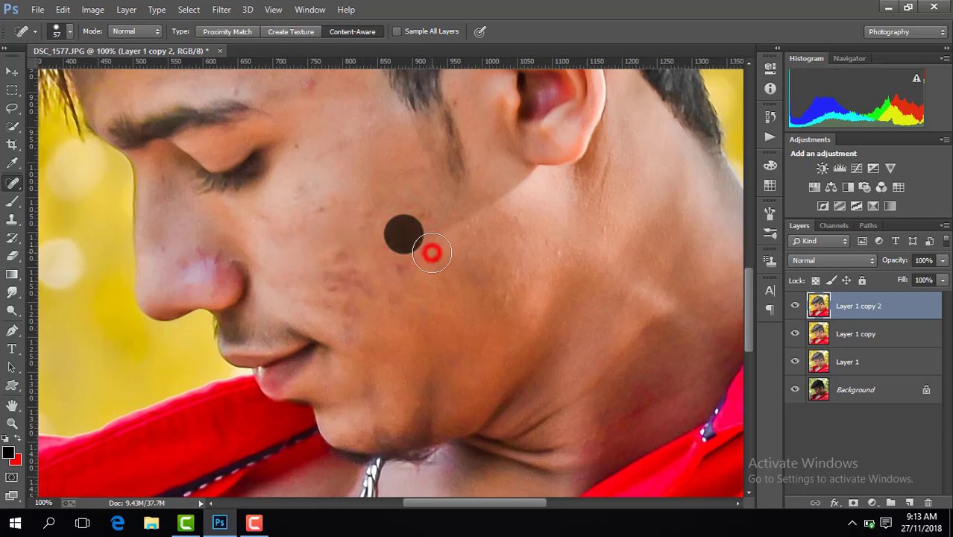
click(397, 266)
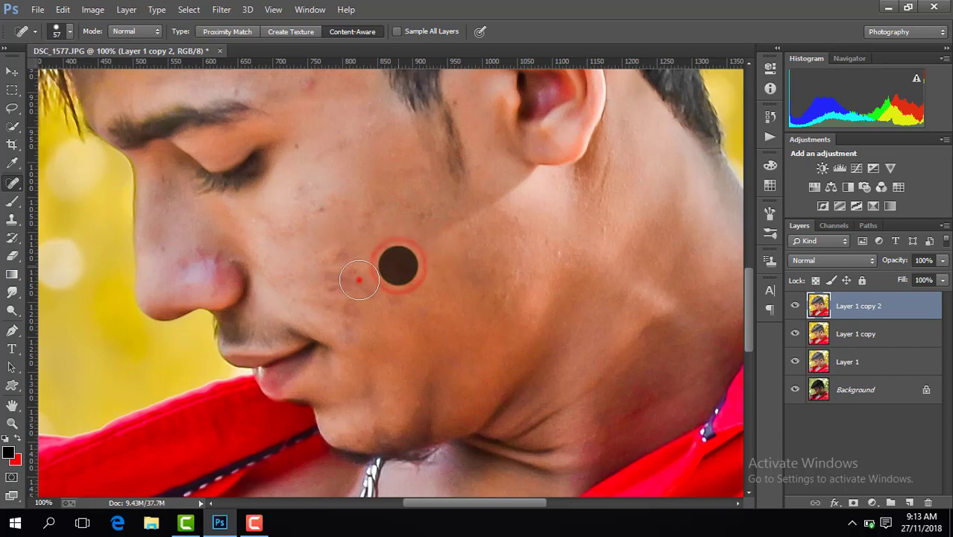
click(357, 277)
click(372, 285)
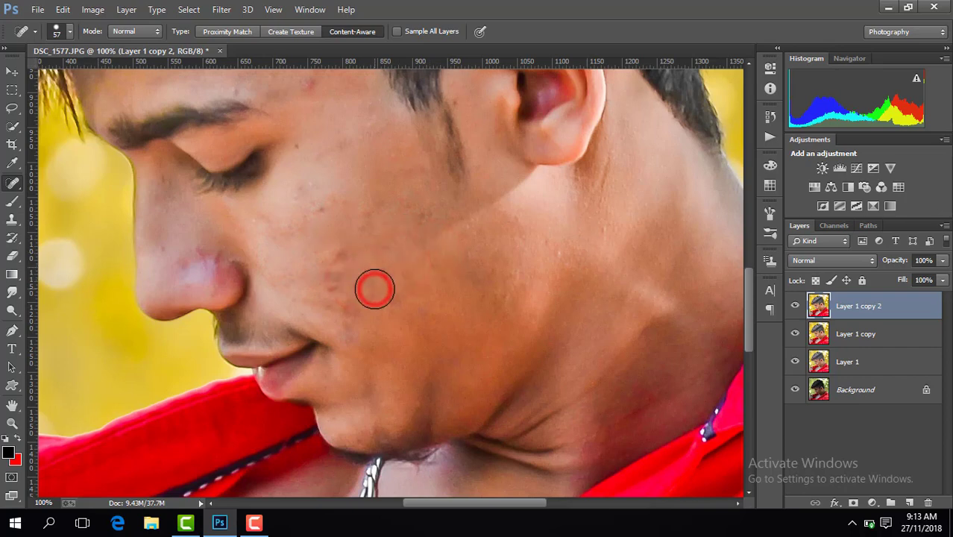
click(333, 280)
click(350, 313)
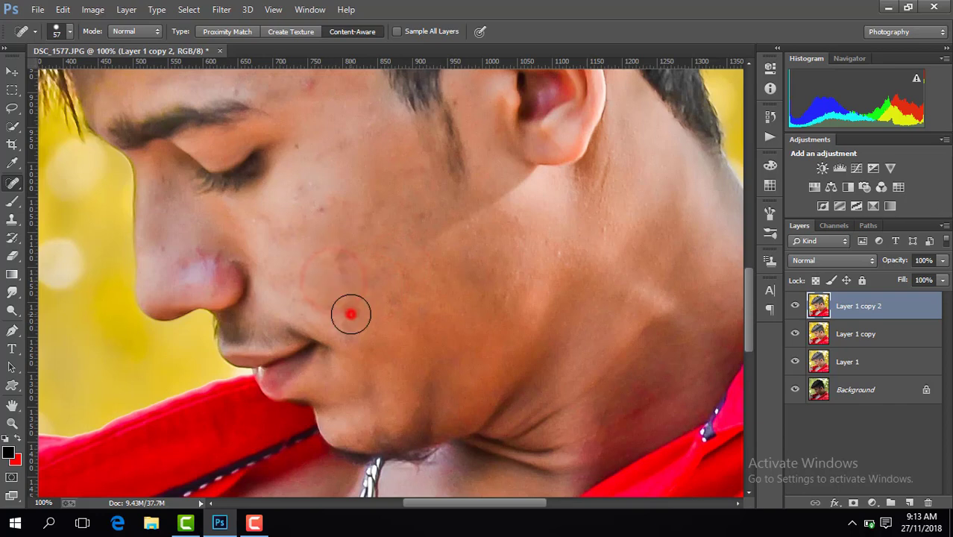
click(339, 259)
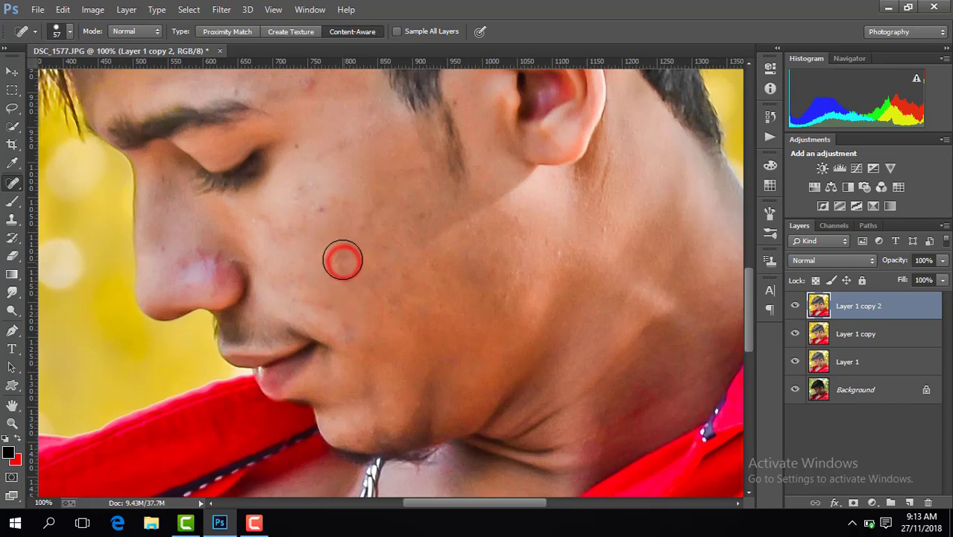
click(322, 213)
- Spot-heal the blemishes below the eye, on the nose and across the forehead
click(310, 152)
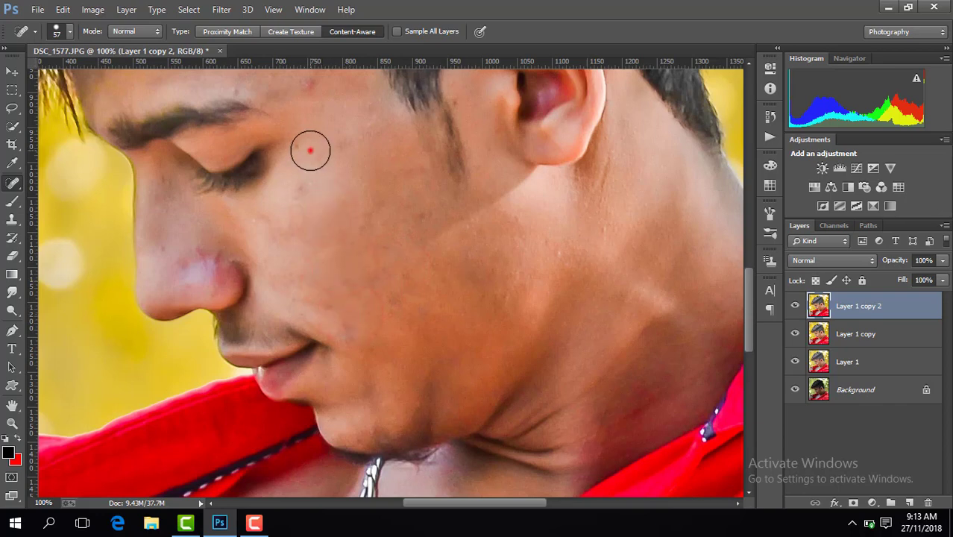
click(314, 88)
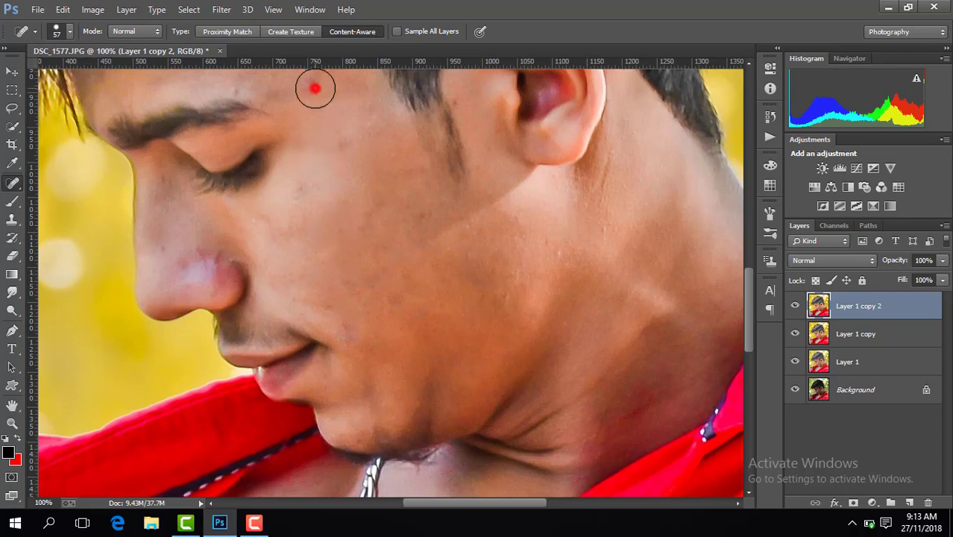
click(211, 260)
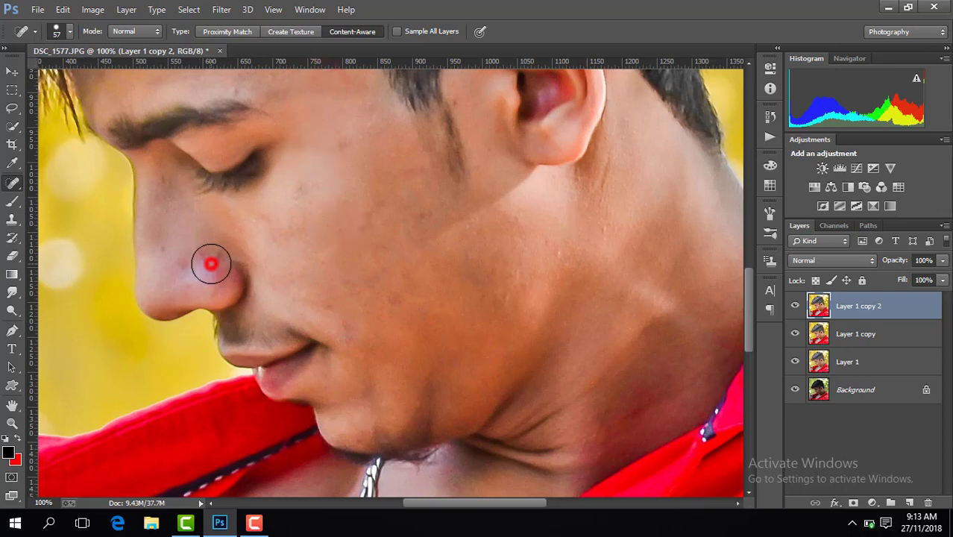
click(180, 259)
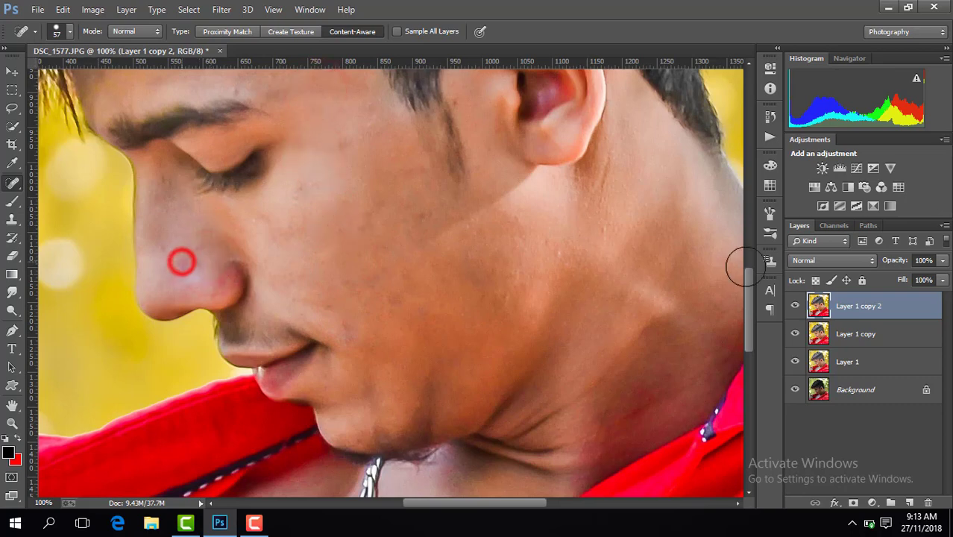
drag(751, 279, 749, 261)
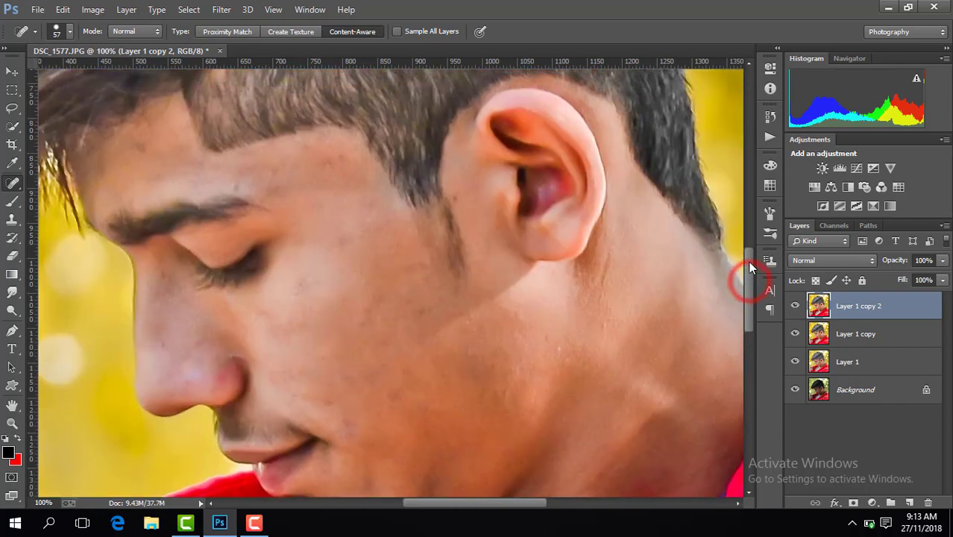
click(142, 147)
click(236, 174)
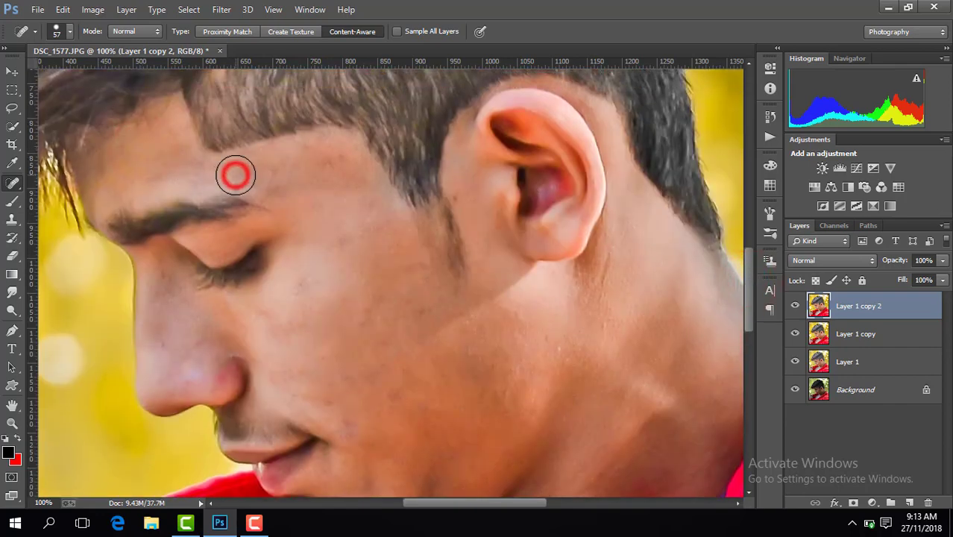
click(329, 161)
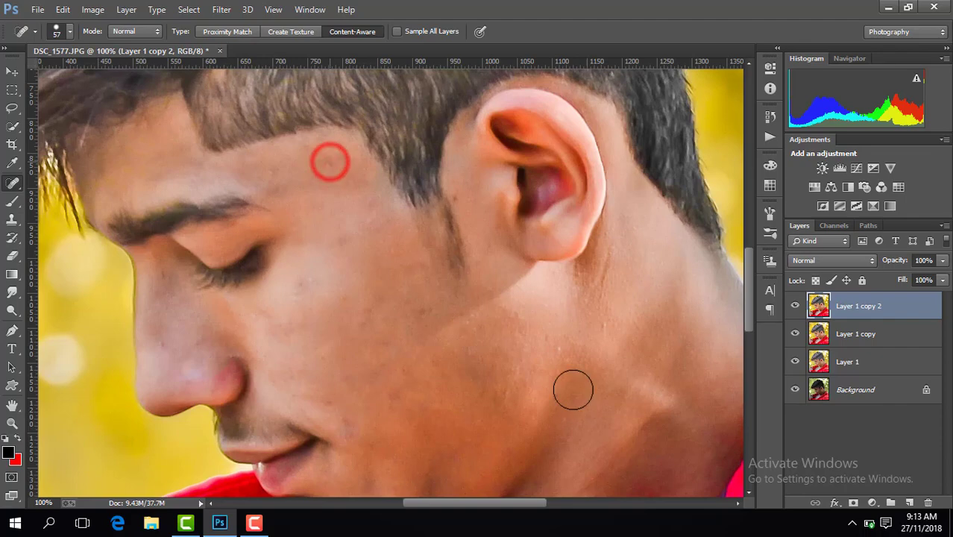
key(ctrl+minus)
key(ctrl+minus)
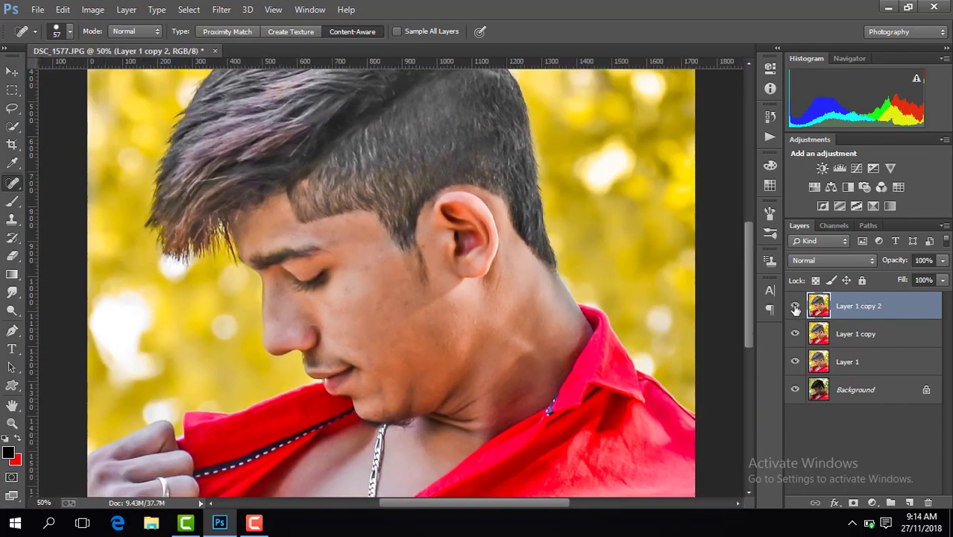
click(796, 306)
click(796, 305)
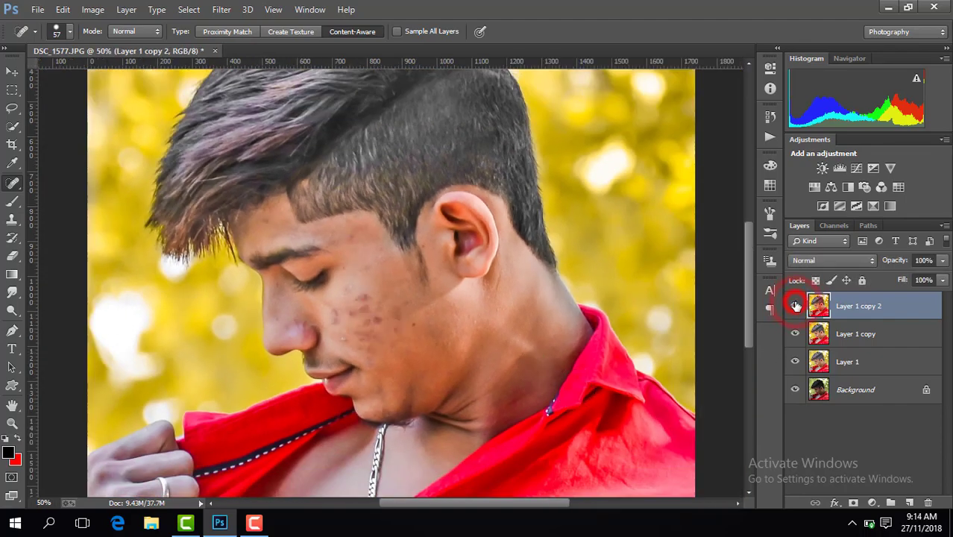
click(795, 305)
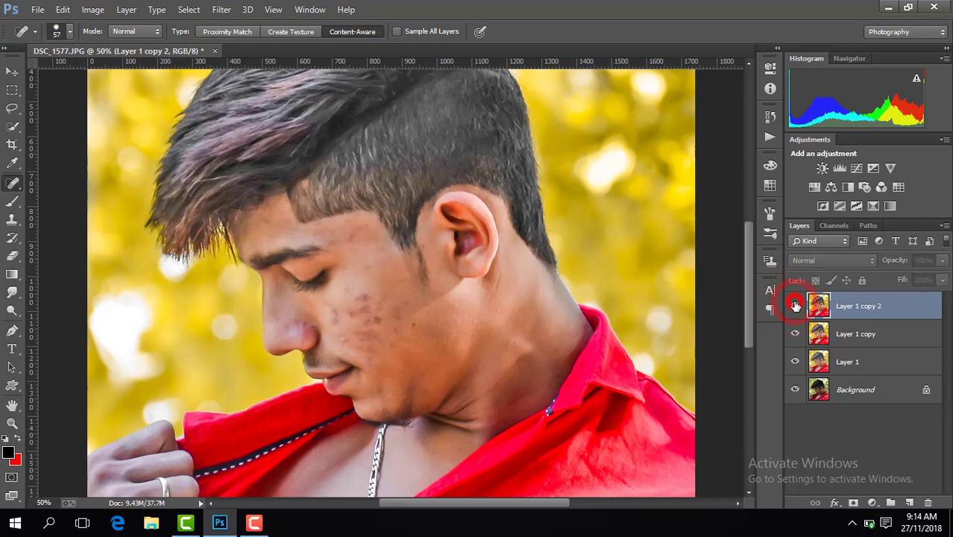
click(796, 306)
click(795, 306)
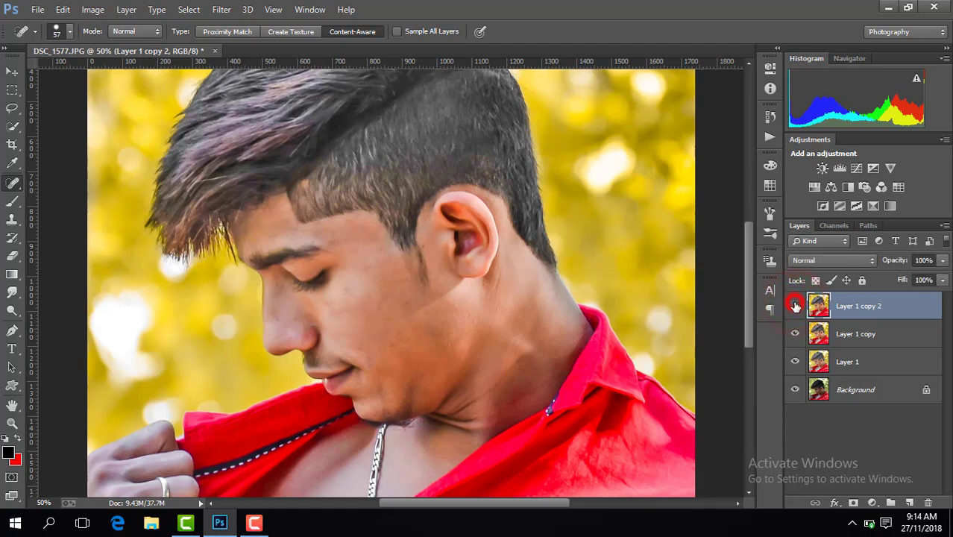
click(796, 306)
- Duplicate the retouched layer as Layer 1 copy 3 and set up the Mixer Brush at 94 px
key(ctrl+j)
key(ctrl+plus)
key(ctrl+plus)
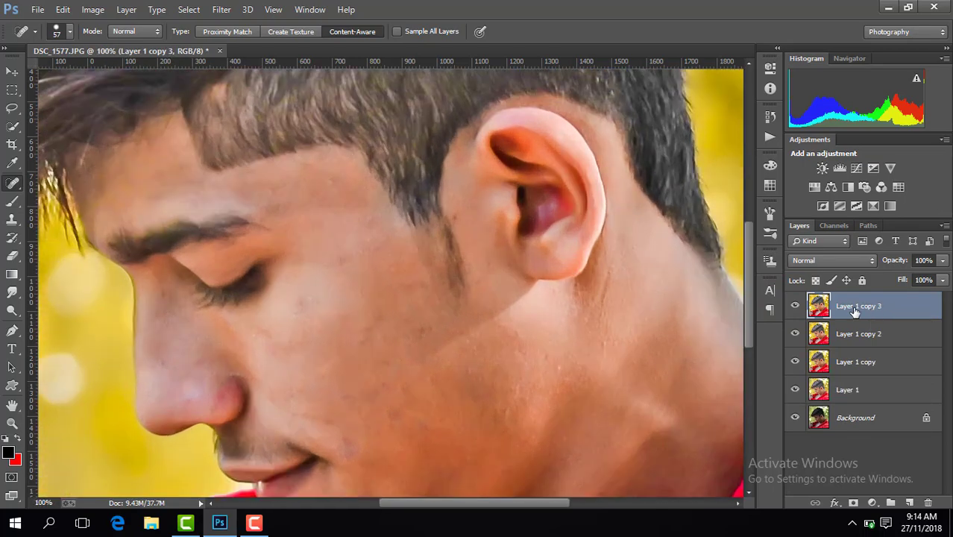
key(ctrl+plus)
drag(512, 510, 509, 501)
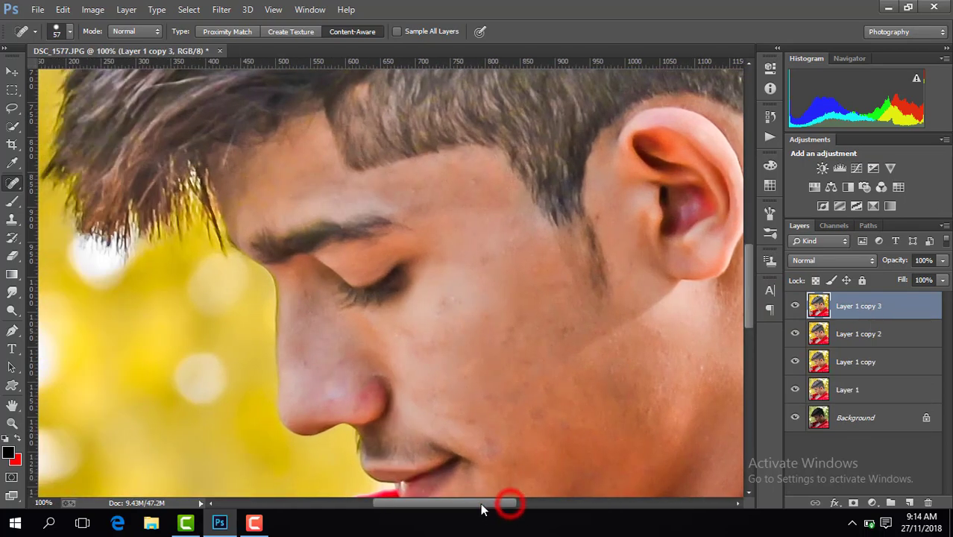
click(15, 199)
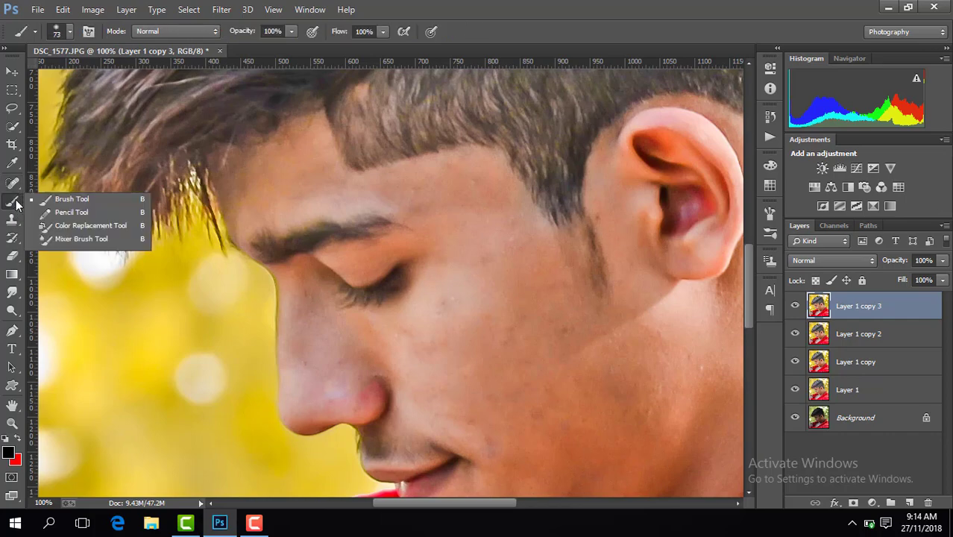
click(74, 245)
scroll(272, 187, up, 1)
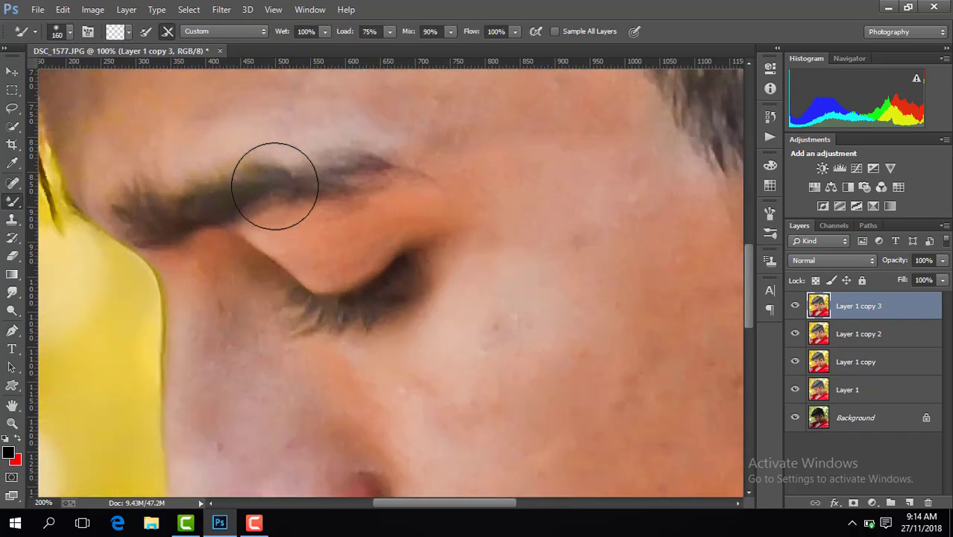
scroll(261, 183, down, 1)
click(69, 31)
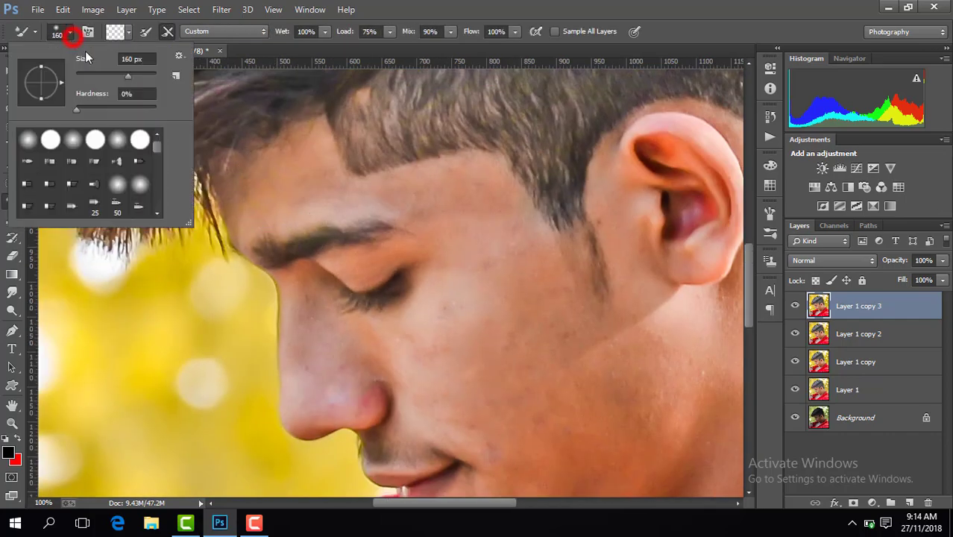
mouse_move(114, 76)
mouse_down()
mouse_move(104, 76)
mouse_move(114, 76)
mouse_up()
click(322, 196)
- Blend the forehead skin toward the temple and the cheek beside the eye with the Mixer Brush
mouse_move(284, 197)
mouse_down()
mouse_move(317, 192)
mouse_move(283, 196)
mouse_move(306, 154)
mouse_move(247, 196)
mouse_move(332, 198)
mouse_move(298, 177)
mouse_move(311, 147)
mouse_move(261, 188)
mouse_up()
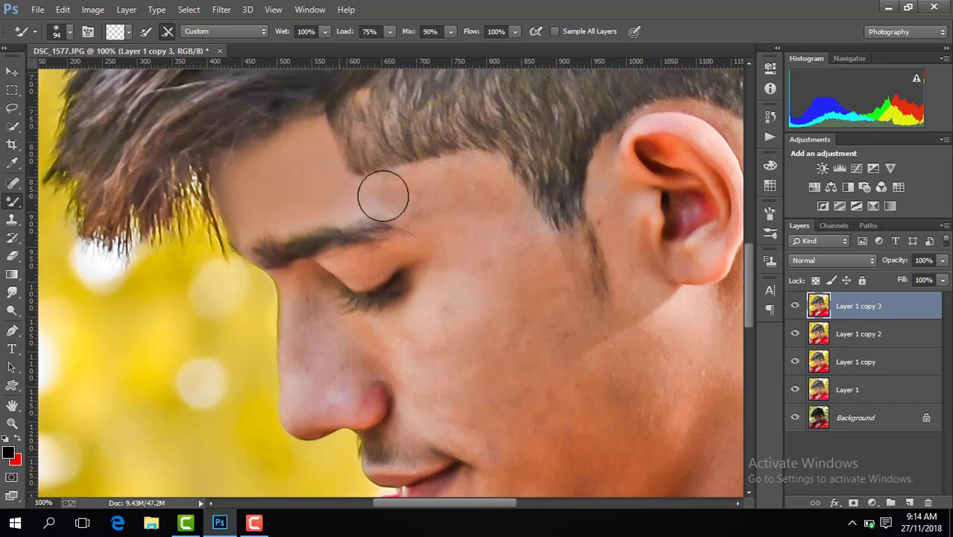
mouse_move(397, 195)
mouse_down()
mouse_move(483, 204)
mouse_move(466, 184)
mouse_up()
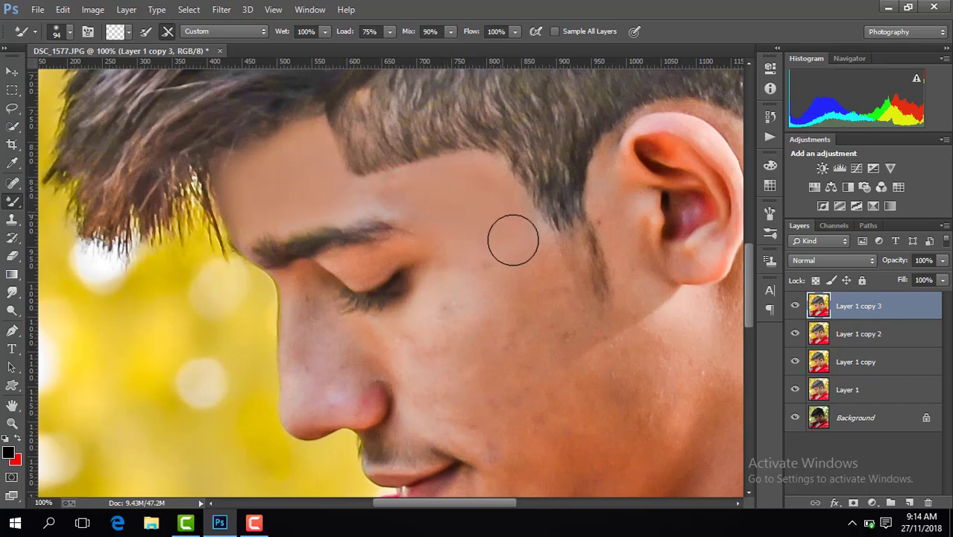
drag(489, 278, 449, 315)
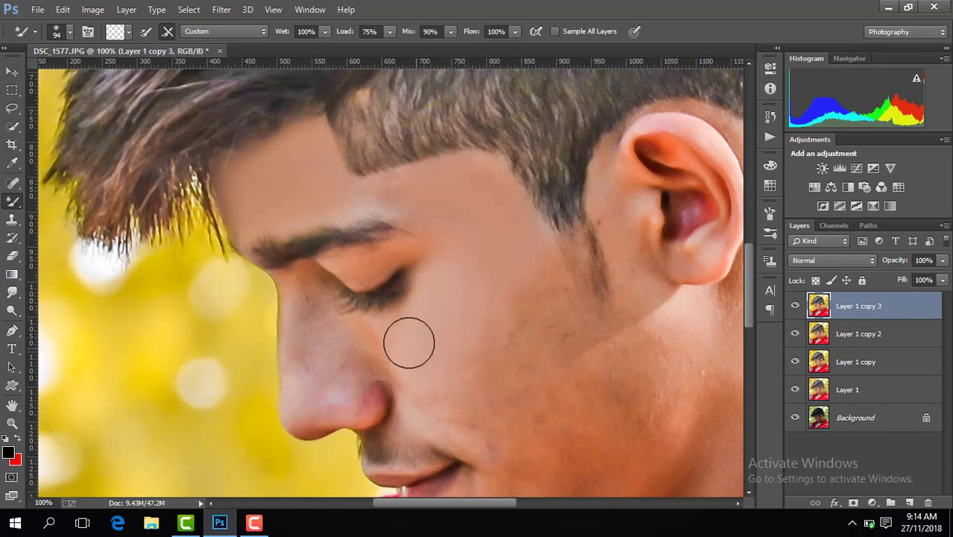
click(436, 302)
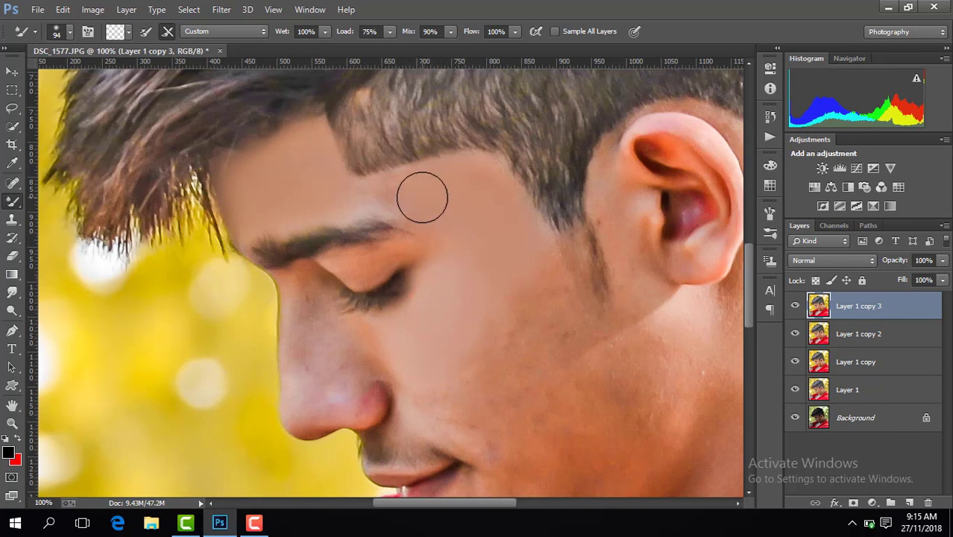
click(68, 33)
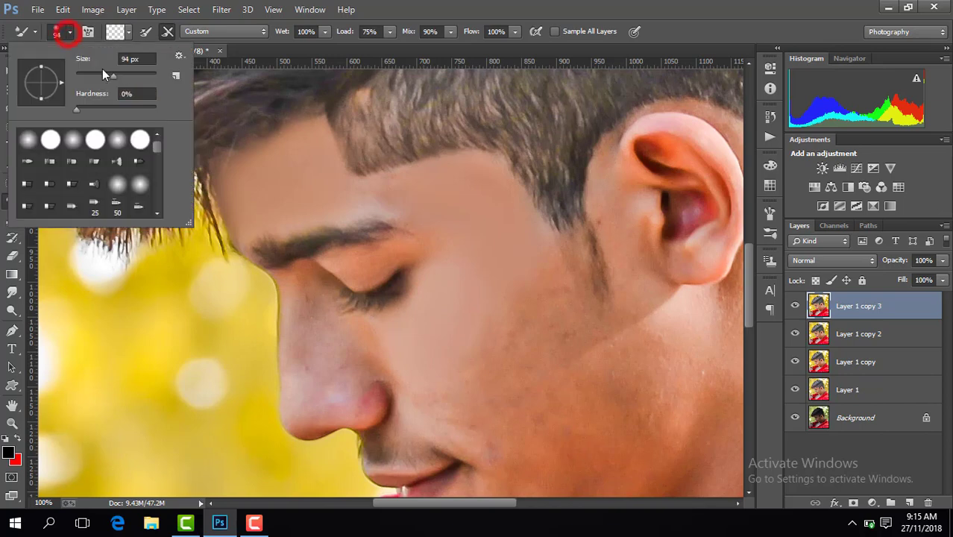
- Resize the Mixer Brush to 68 px and blend the forehead above the brow and skin before the ear
click(406, 195)
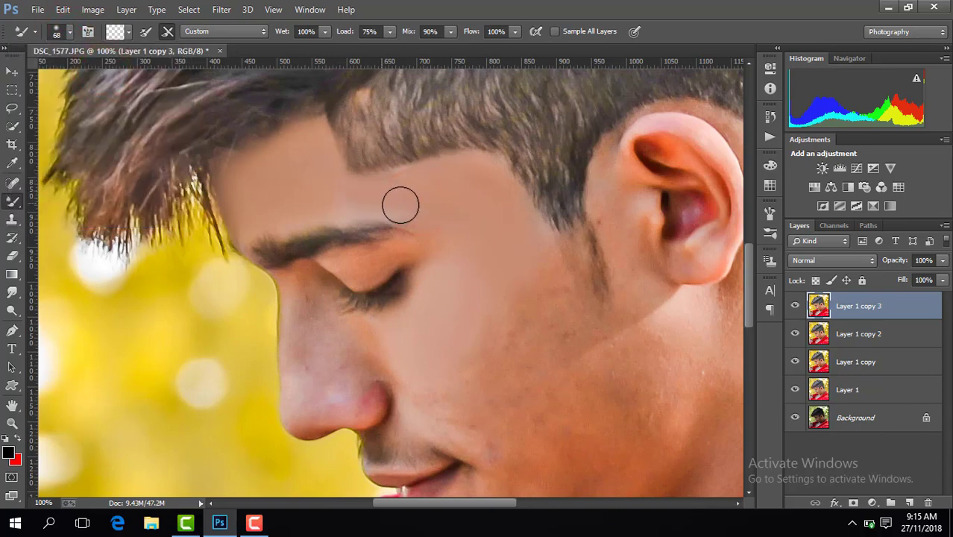
click(324, 194)
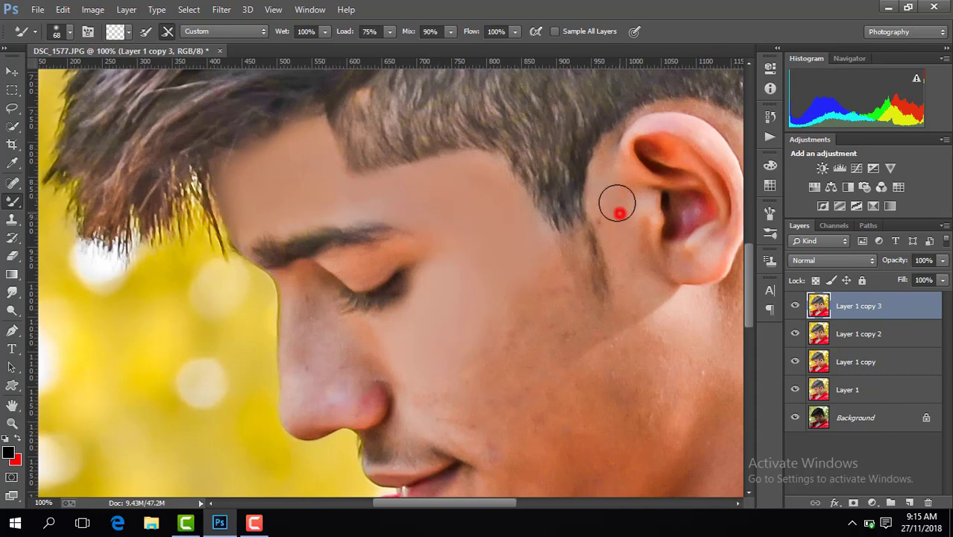
click(619, 213)
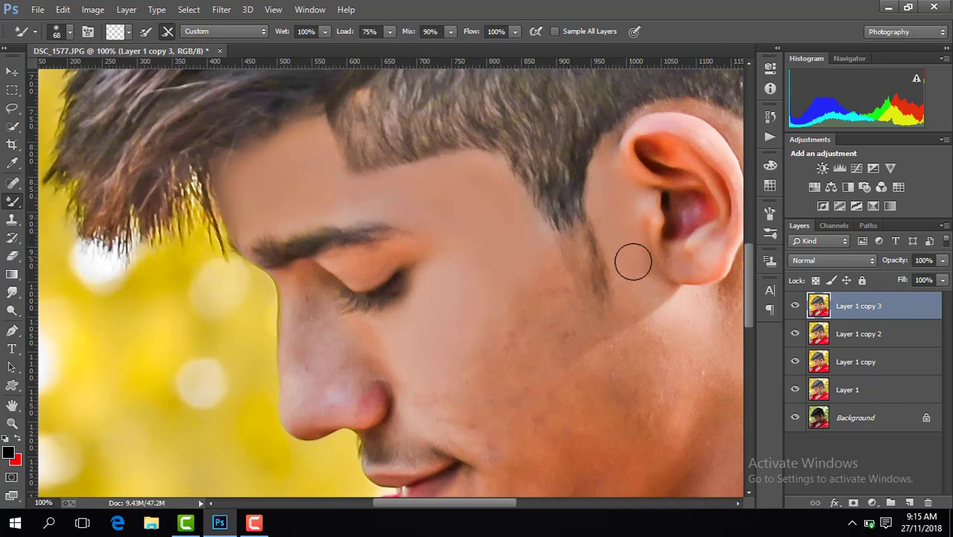
drag(751, 259, 752, 276)
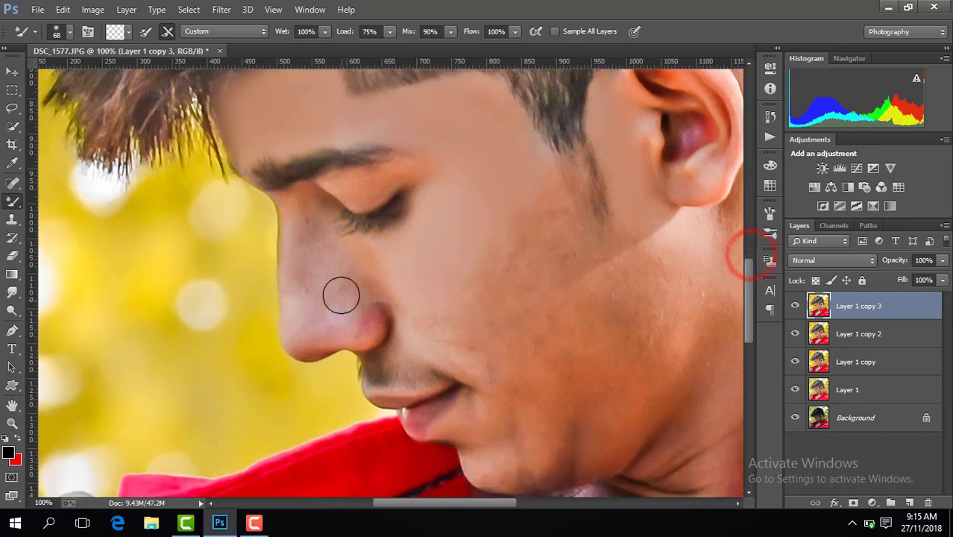
- Blend the skin along the nose, including its blemish, into the neighbouring cheek
click(336, 287)
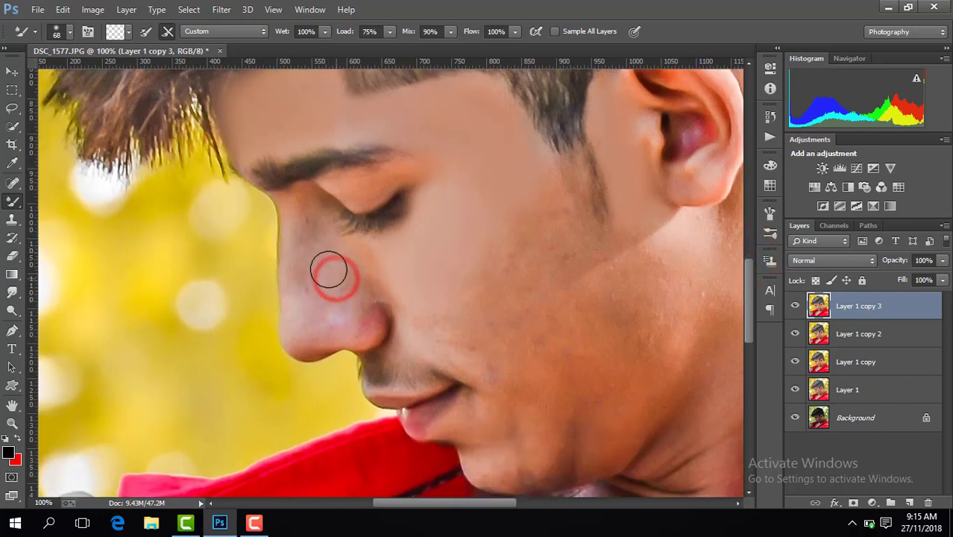
drag(334, 277, 328, 258)
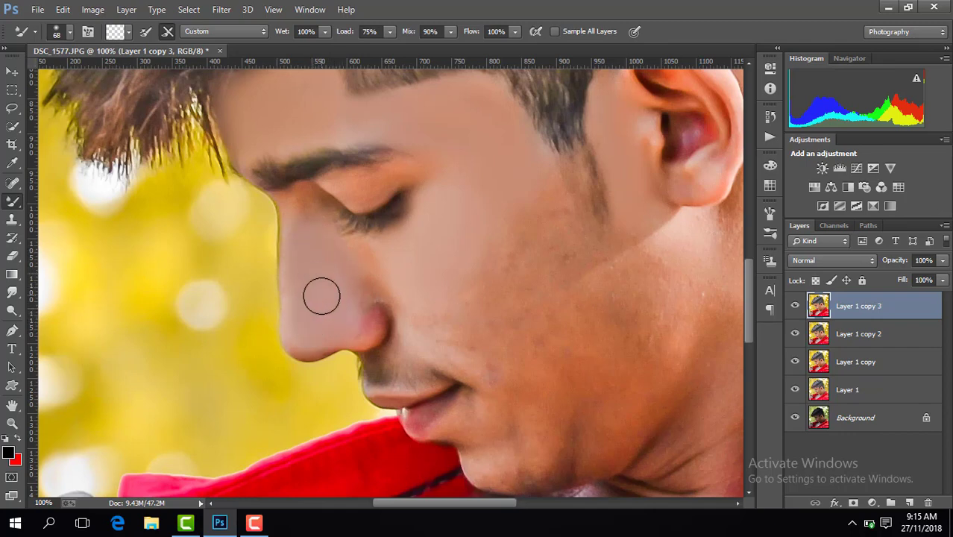
drag(371, 289, 334, 249)
drag(410, 291, 380, 267)
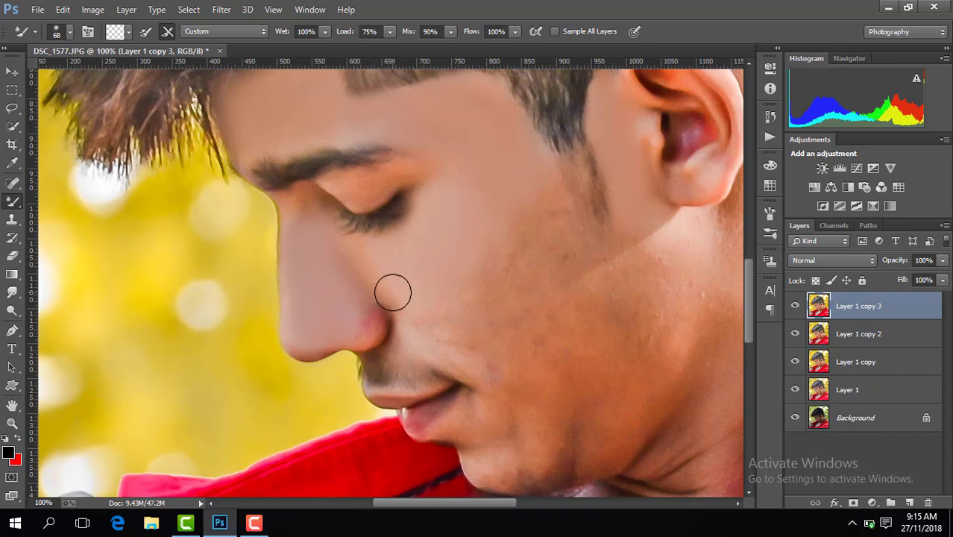
click(362, 319)
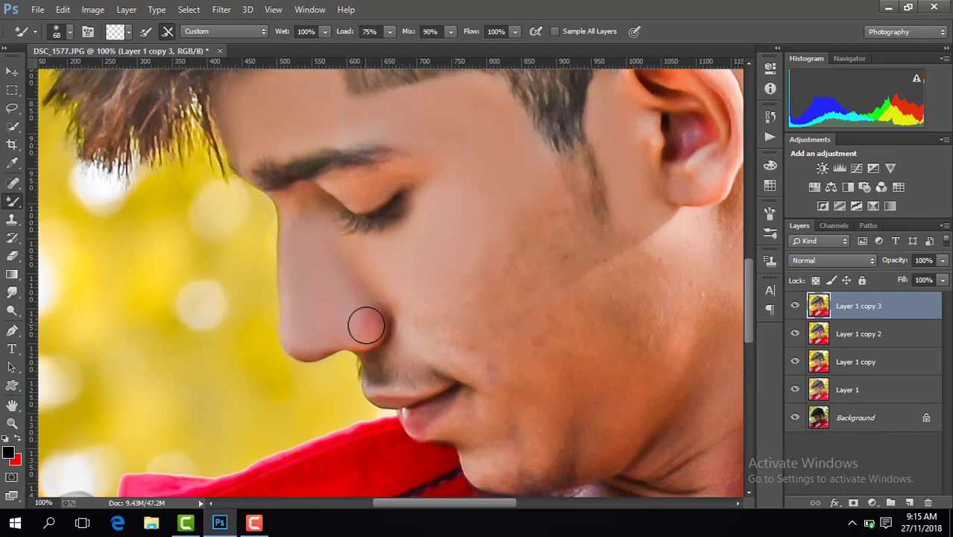
click(405, 280)
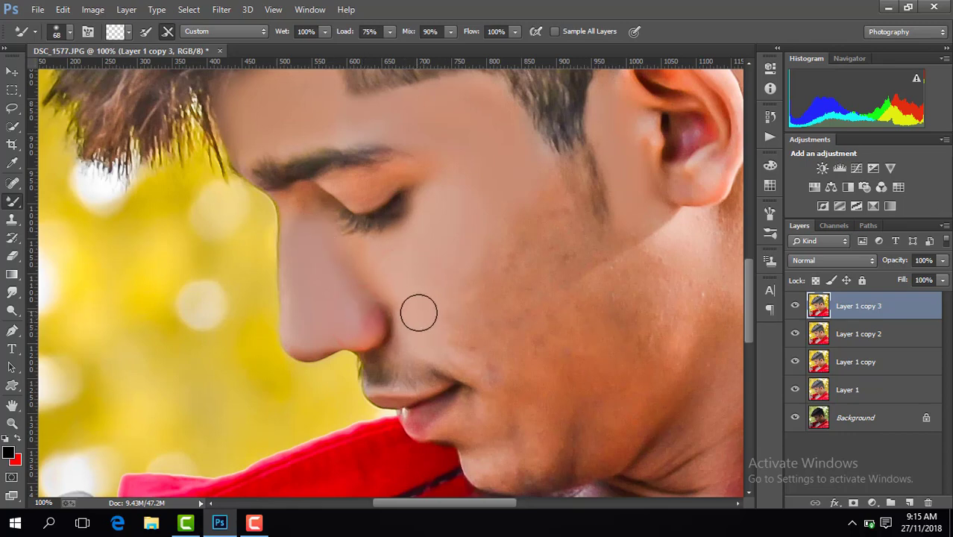
click(61, 37)
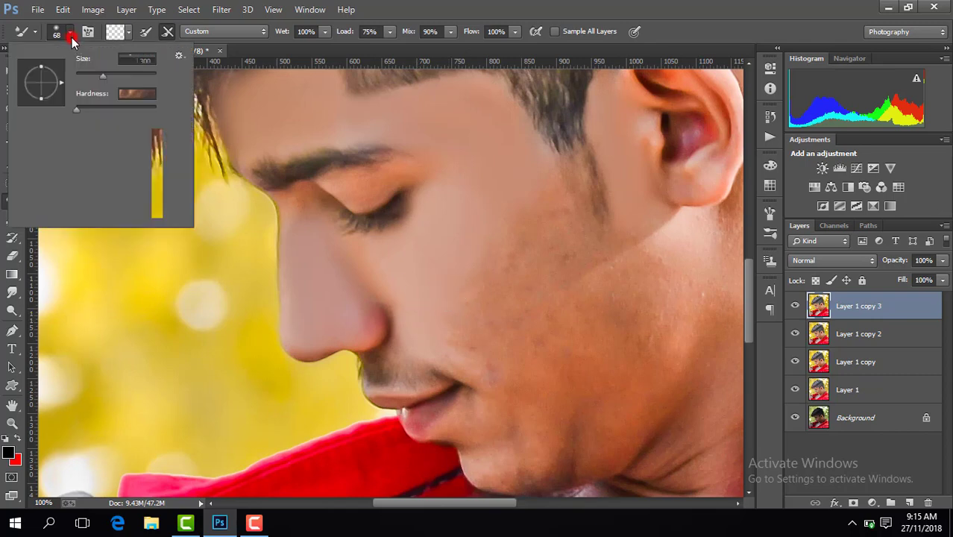
- Enlarge the Mixer Brush to 153 px and blend the lower cheek and jaw below the ear
click(115, 72)
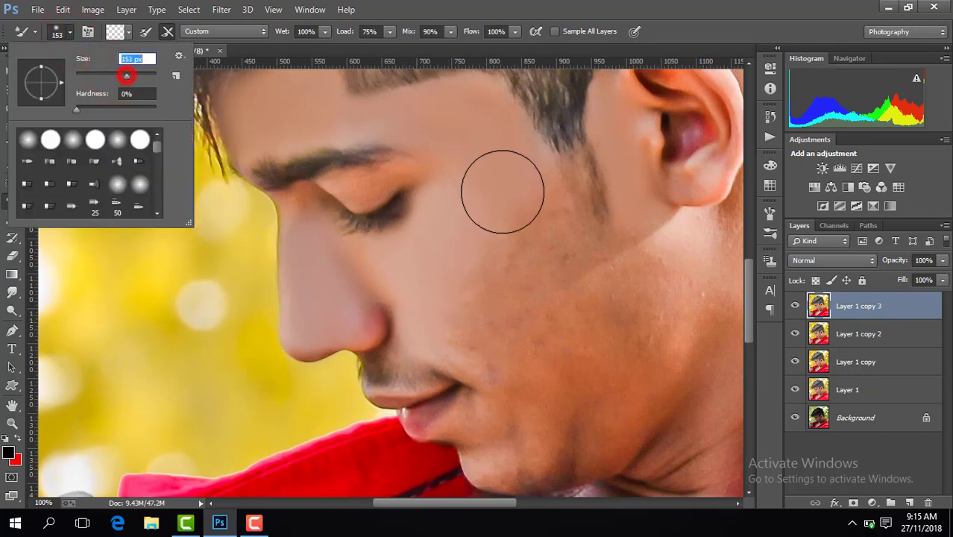
click(496, 213)
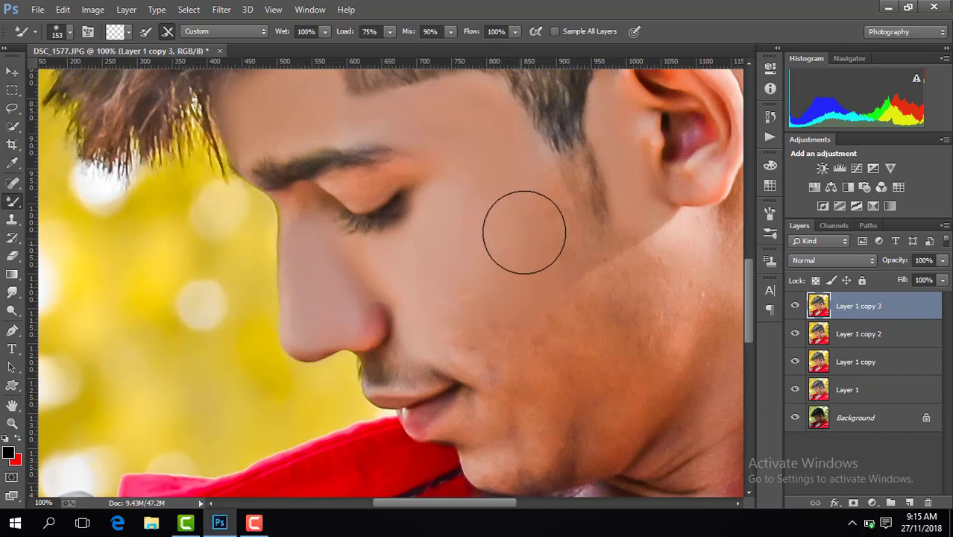
drag(551, 359, 589, 304)
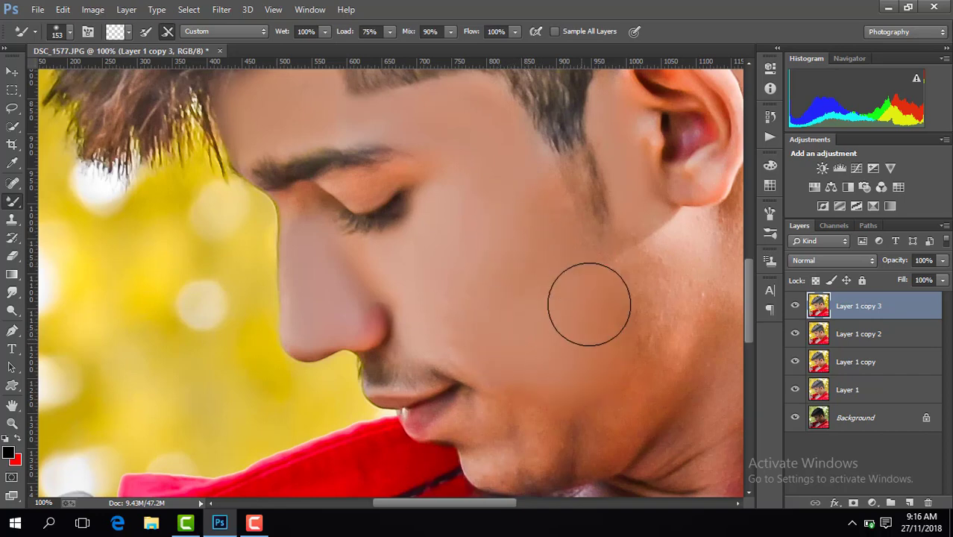
click(539, 283)
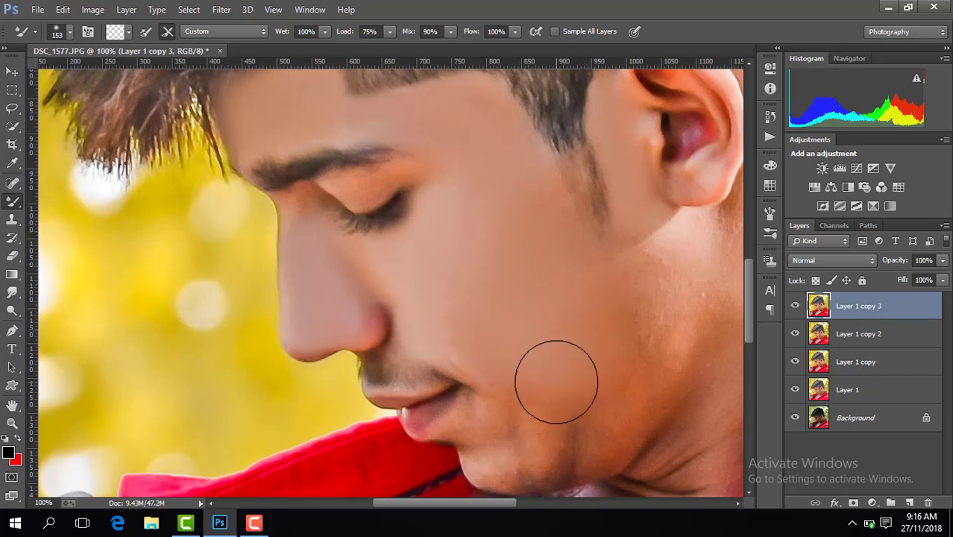
click(511, 279)
click(589, 363)
click(637, 373)
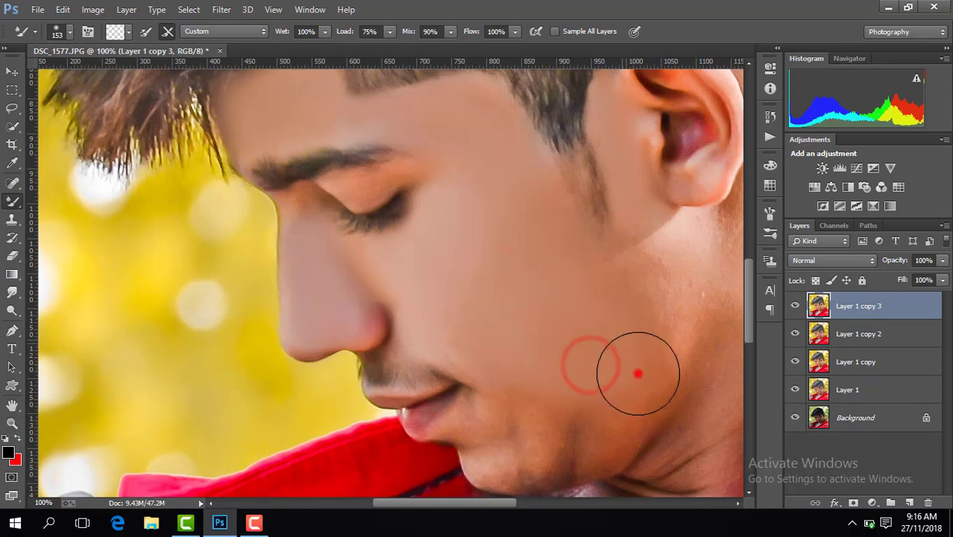
click(650, 281)
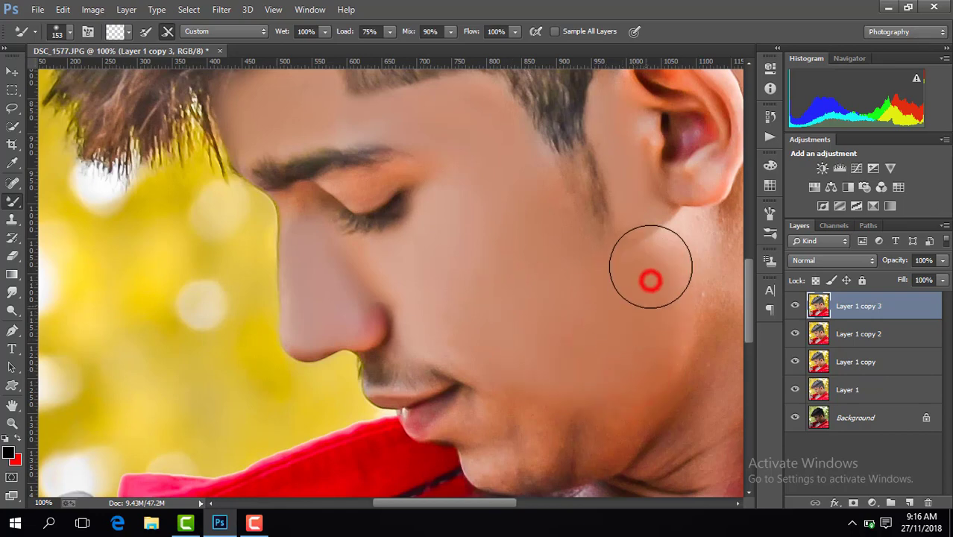
click(638, 361)
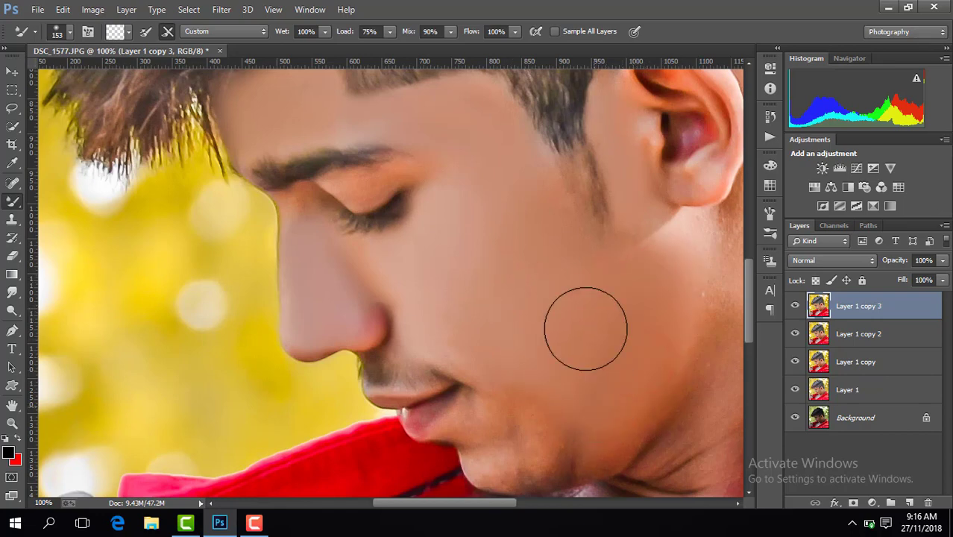
- Zoom to 100% on the lower face and blend the chin and jaw skin with the Mixer Brush
key(ctrl+minus)
key(ctrl+minus)
key(ctrl+minus)
key(ctrl+plus)
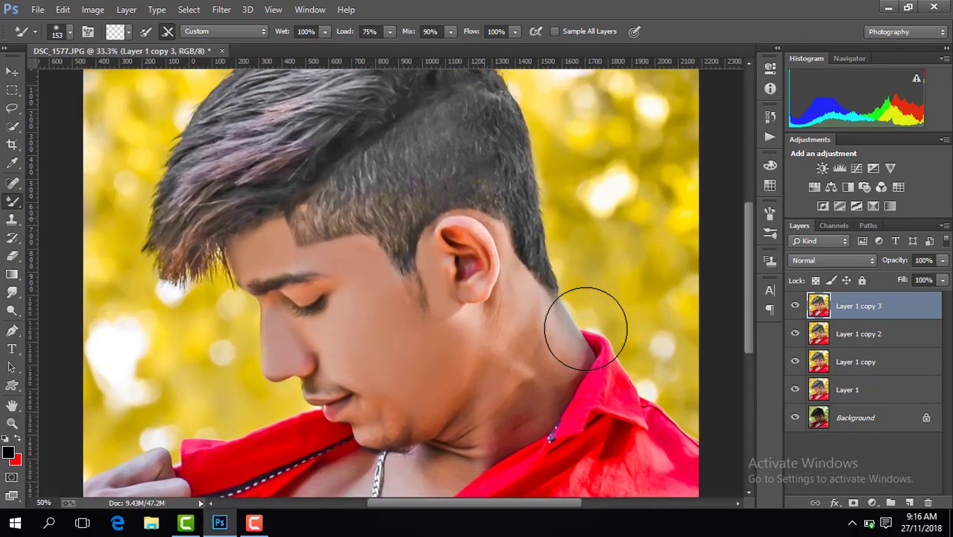
key(ctrl+plus)
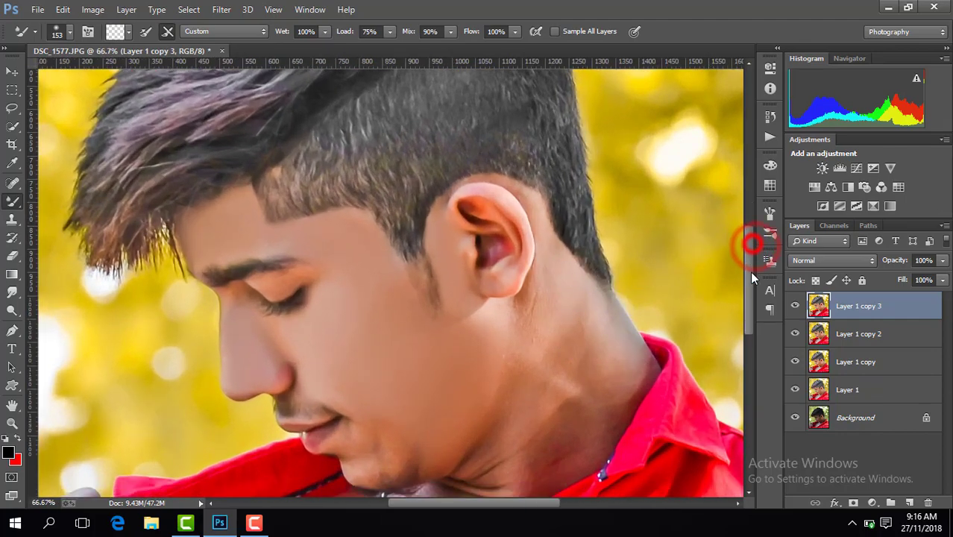
drag(753, 250, 746, 287)
key(ctrl+plus)
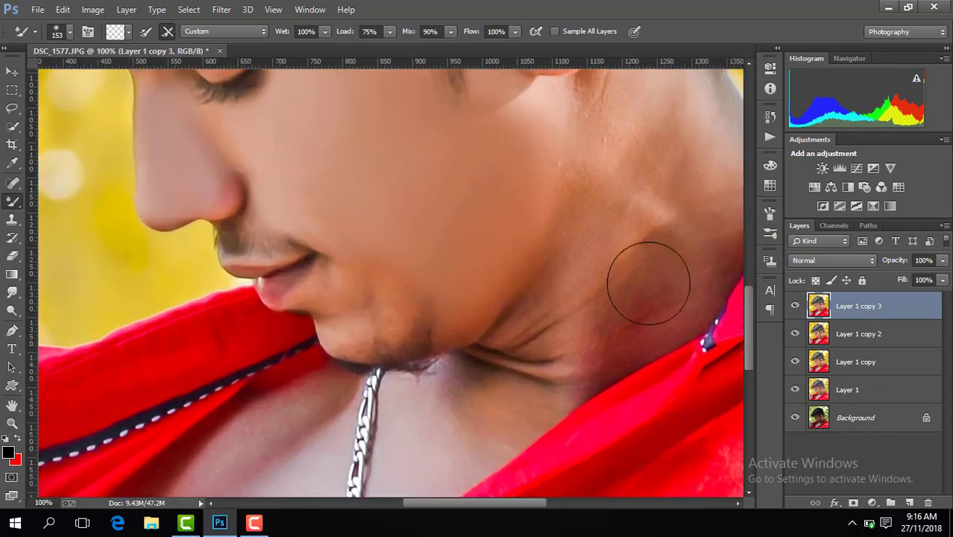
click(70, 32)
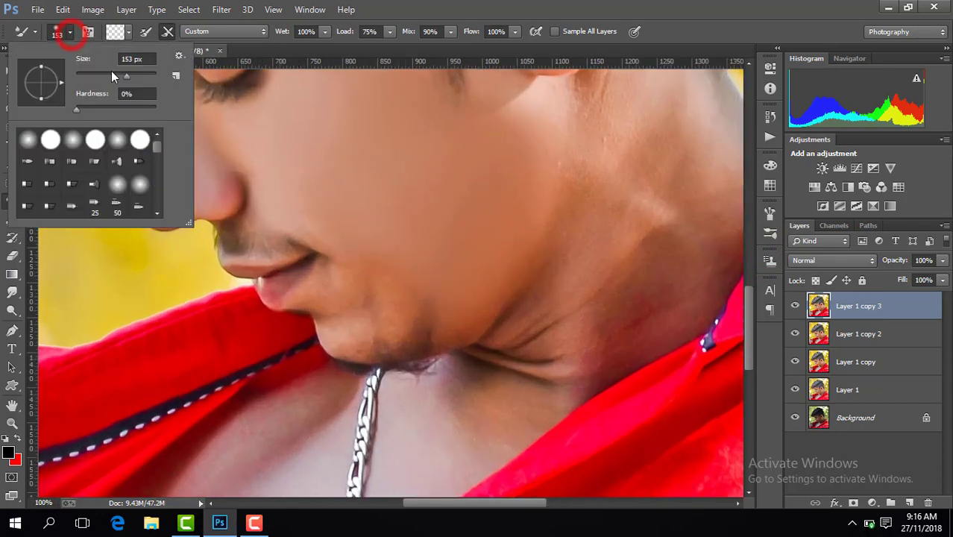
click(406, 250)
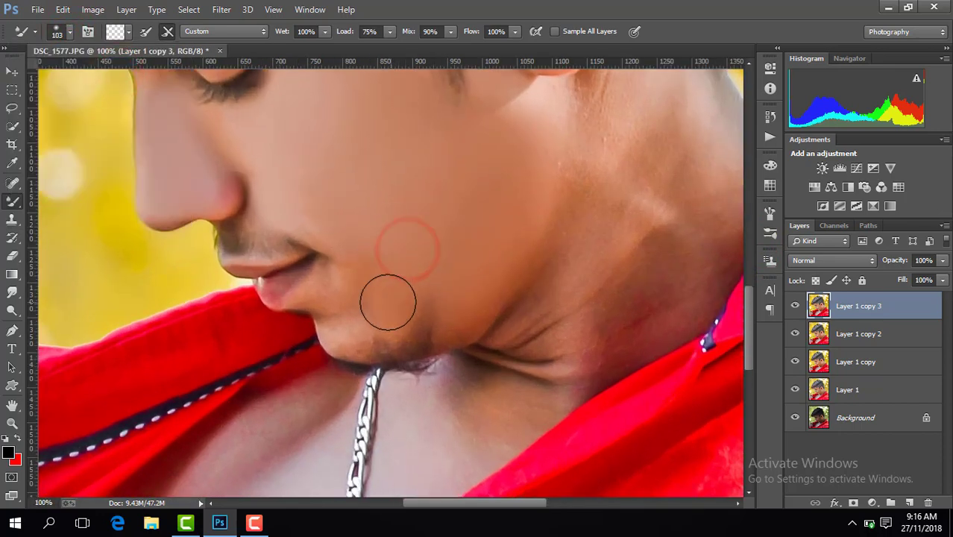
drag(340, 311, 334, 301)
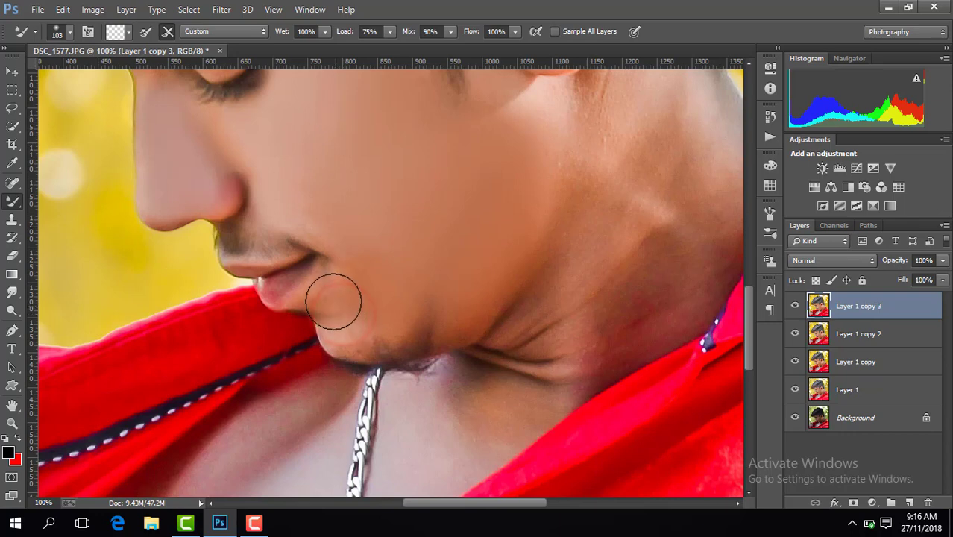
drag(383, 324, 356, 328)
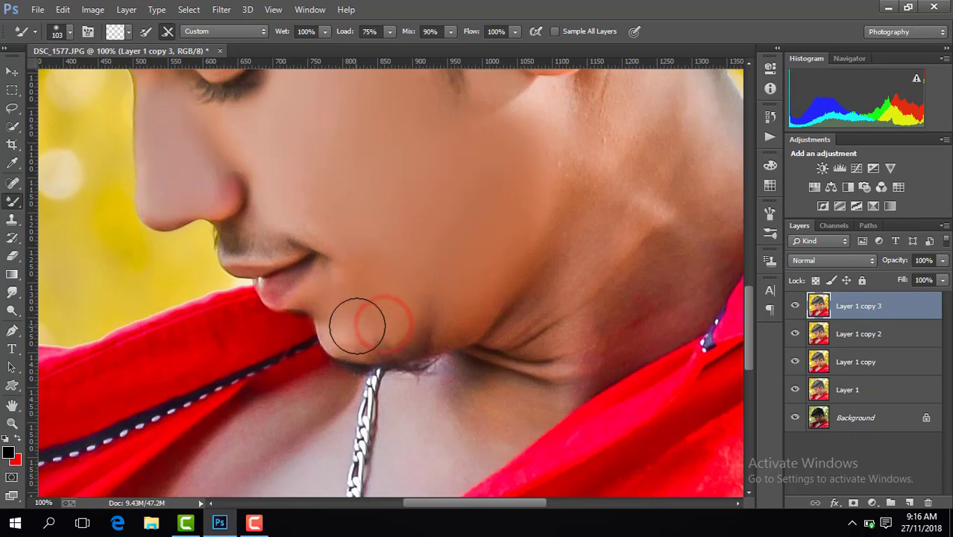
drag(456, 301, 466, 308)
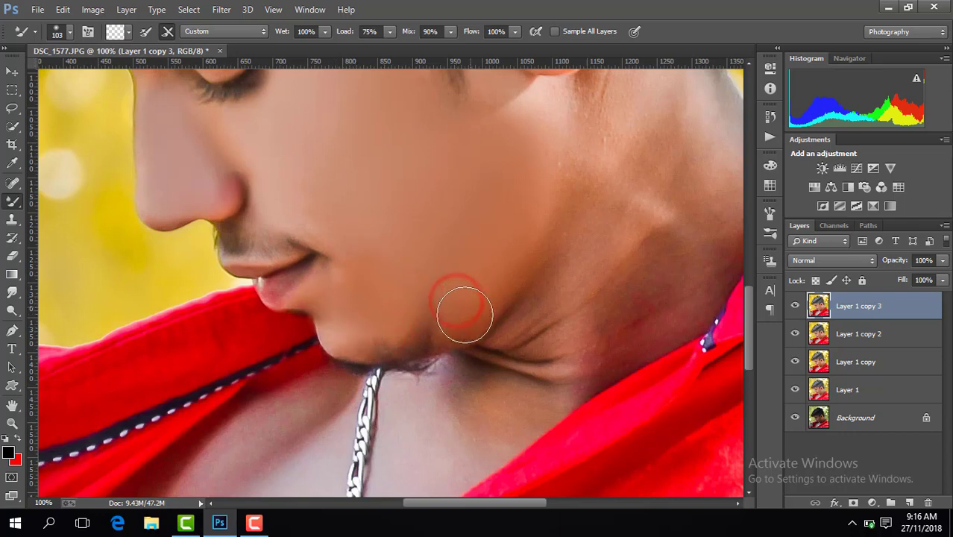
click(511, 263)
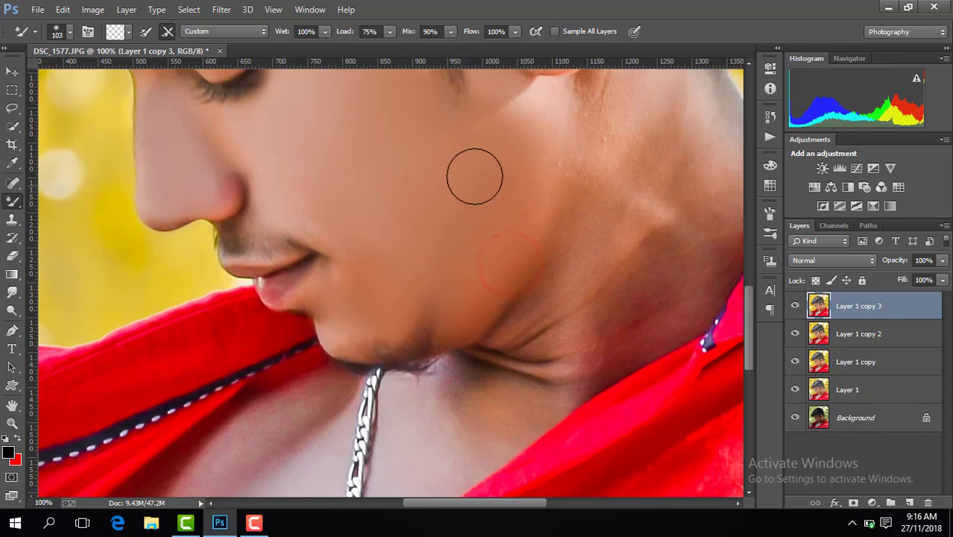
- Smooth the skin below the ear, along the jaw and on the cheek beside the nose
drag(750, 304, 750, 288)
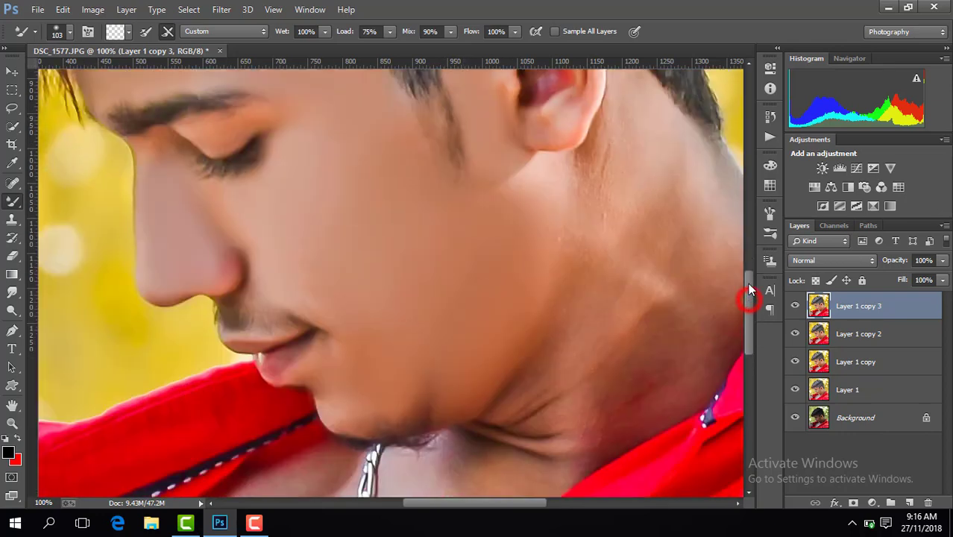
click(501, 185)
drag(507, 185, 514, 177)
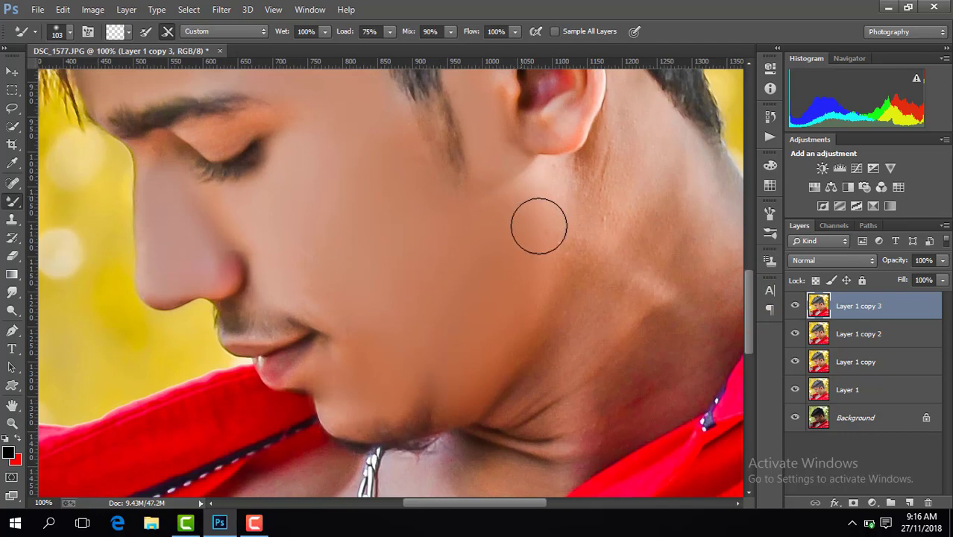
drag(542, 245, 549, 206)
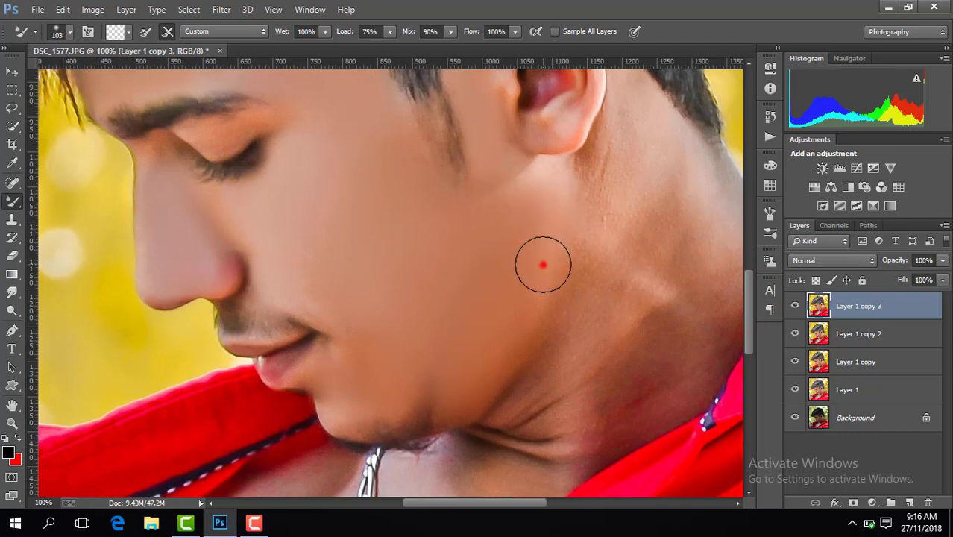
click(398, 349)
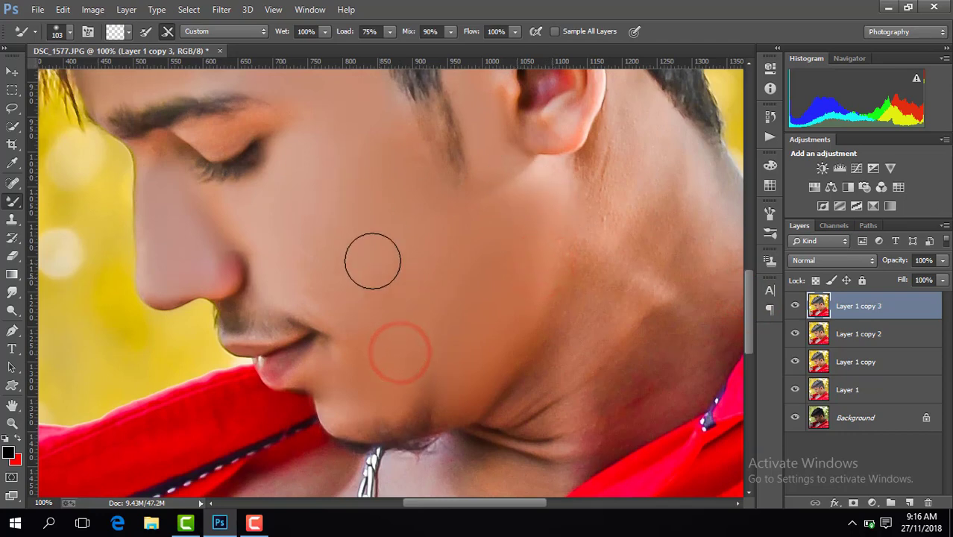
drag(188, 222, 220, 213)
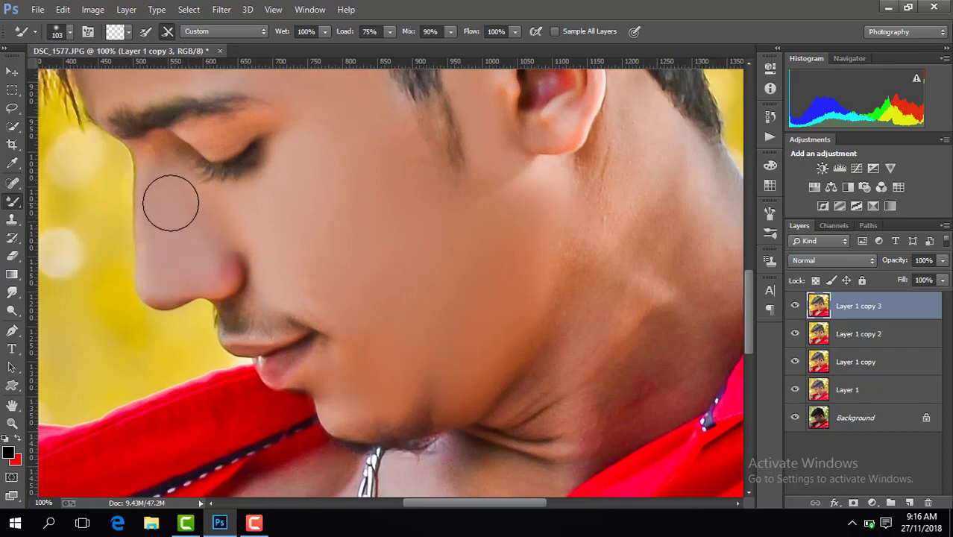
- Resize the Mixer Brush from 52 px up to 163 px
click(67, 34)
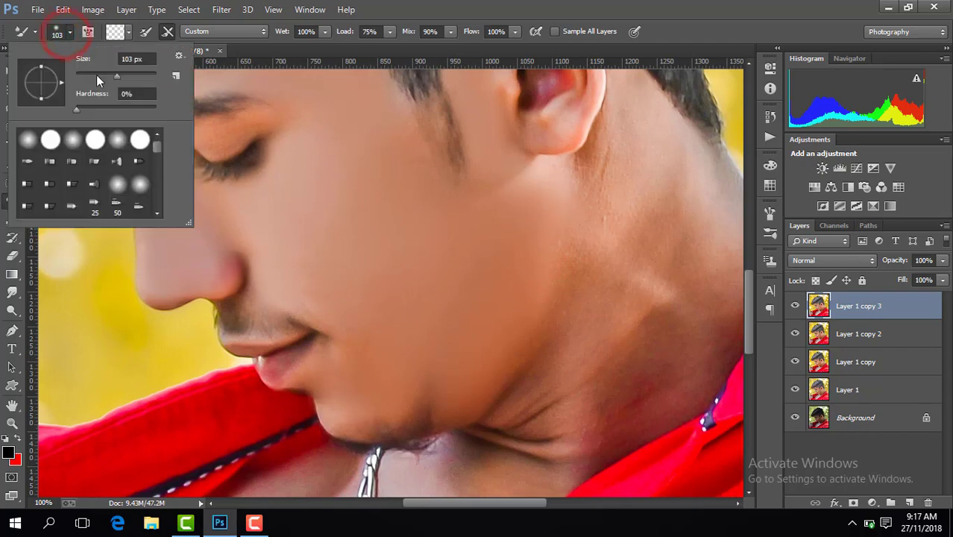
click(97, 75)
click(207, 258)
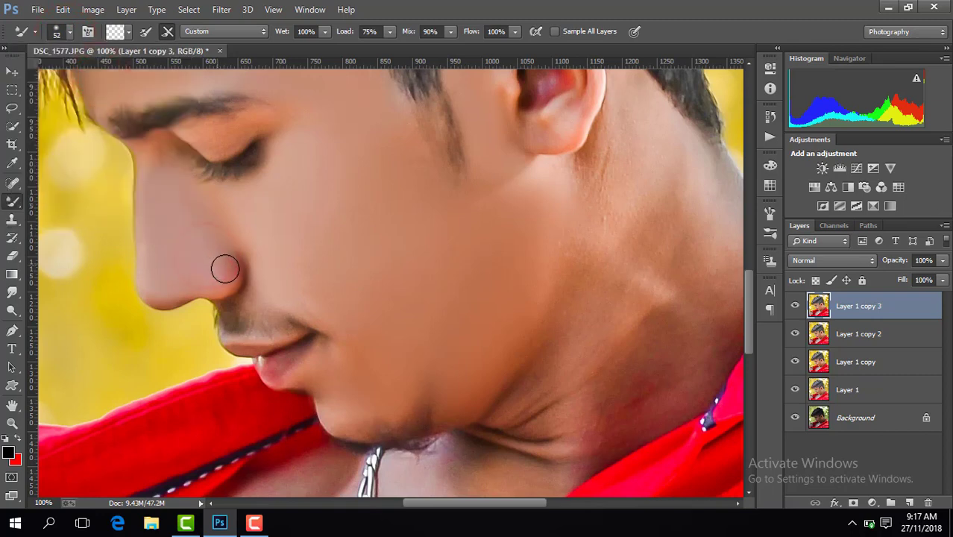
click(67, 34)
click(109, 76)
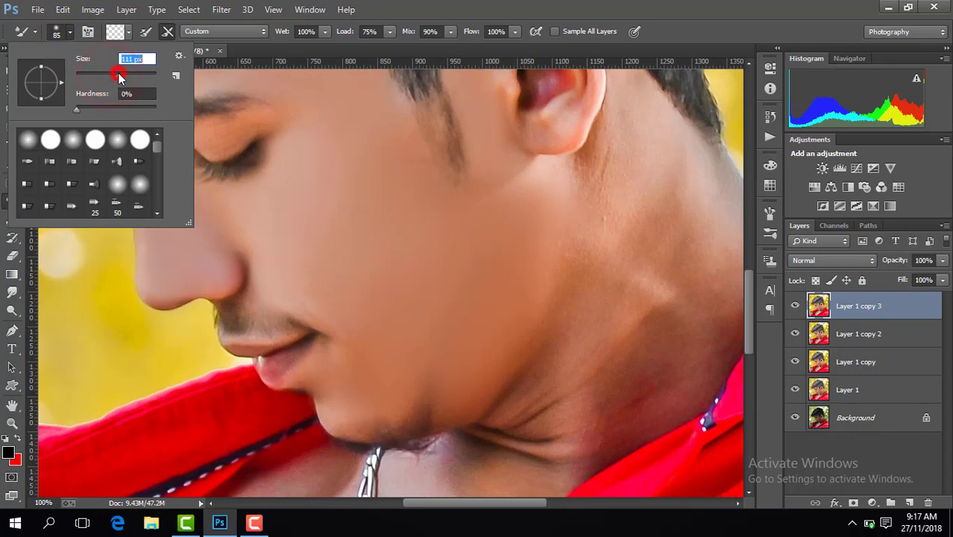
text(163)
click(391, 248)
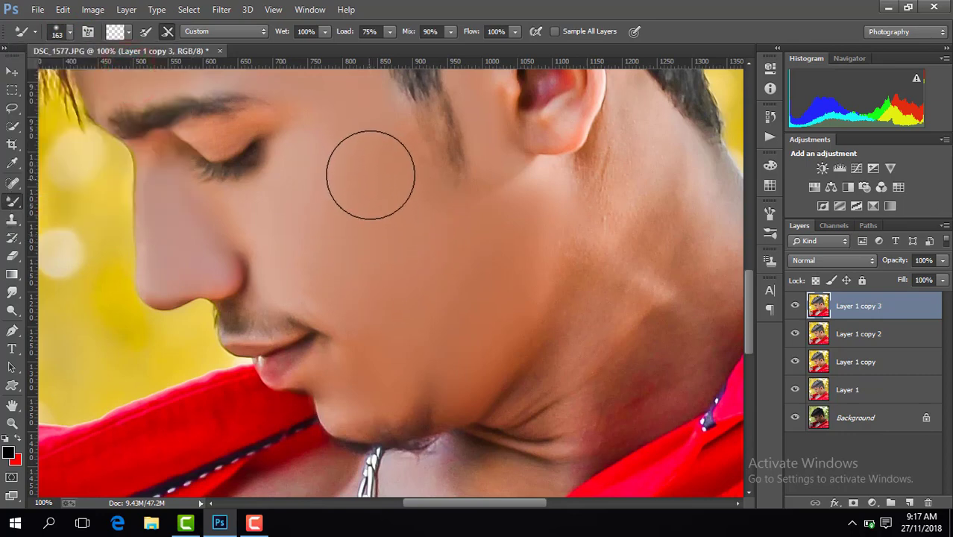
- Blend the cheek and smooth the neck from below the ear down toward the collar
click(415, 304)
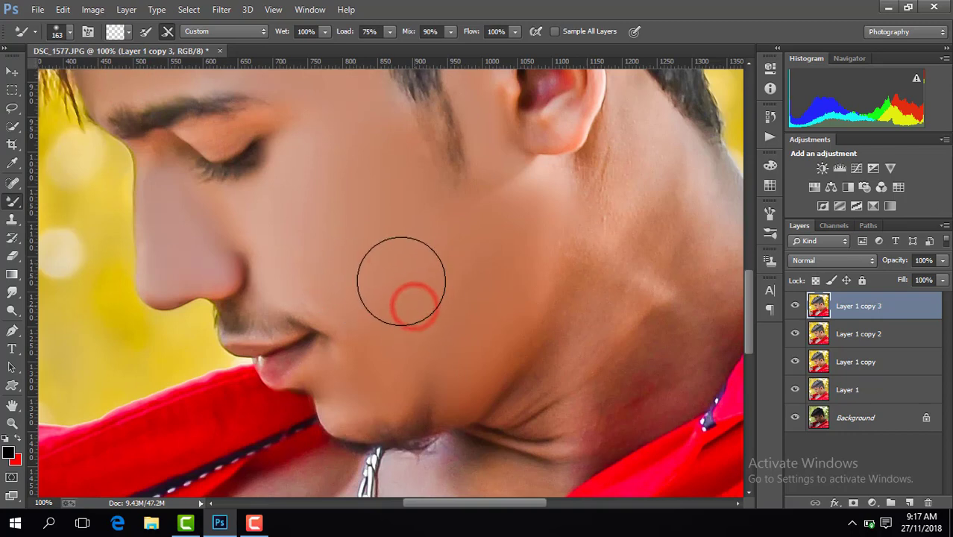
drag(497, 501, 530, 505)
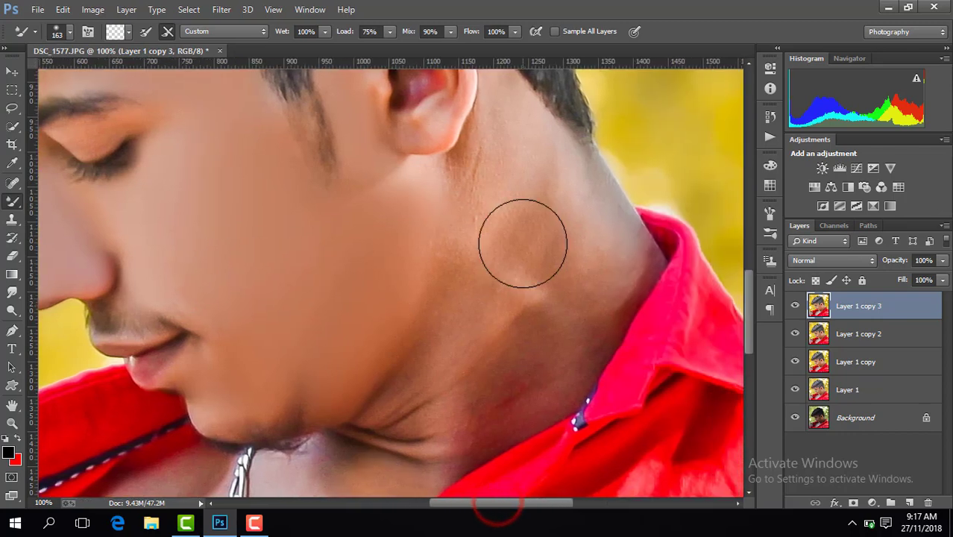
click(508, 143)
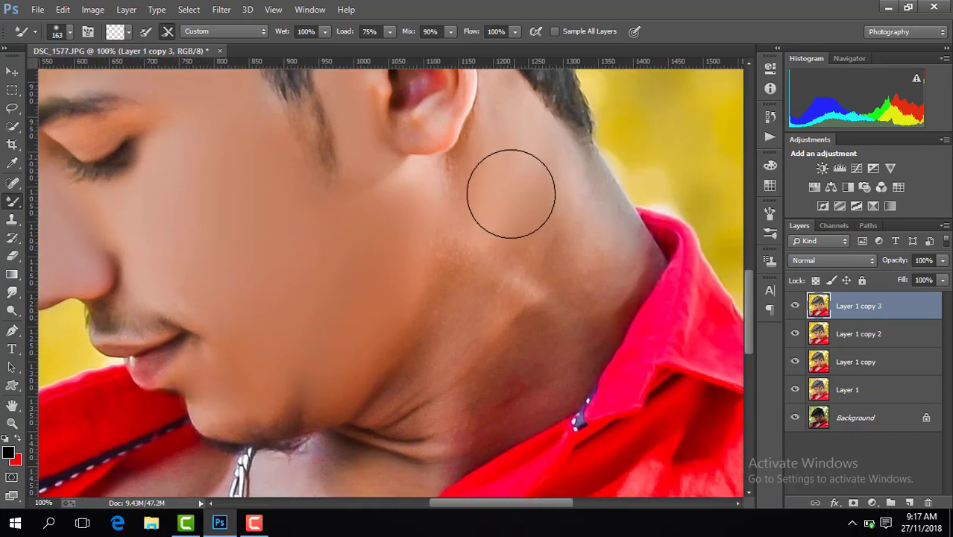
click(560, 217)
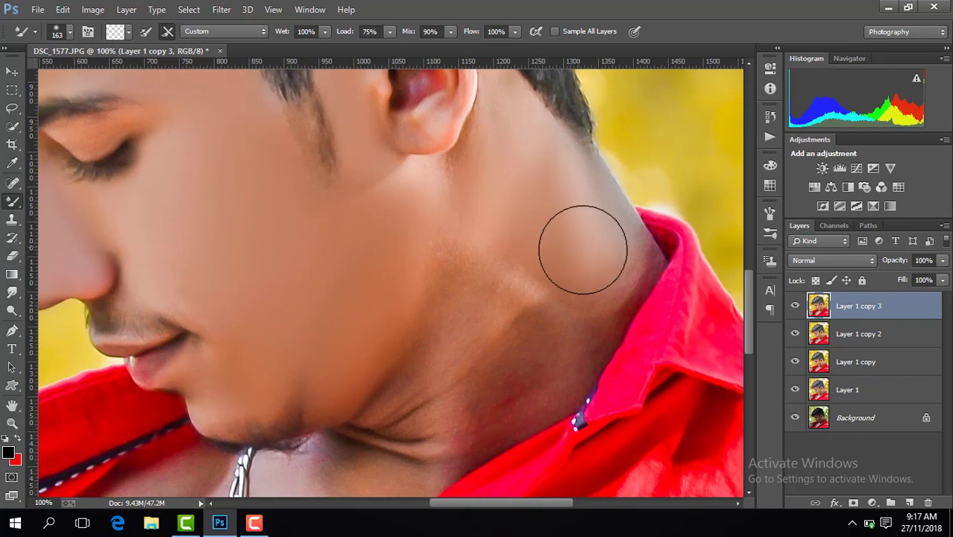
click(493, 226)
drag(493, 226, 489, 314)
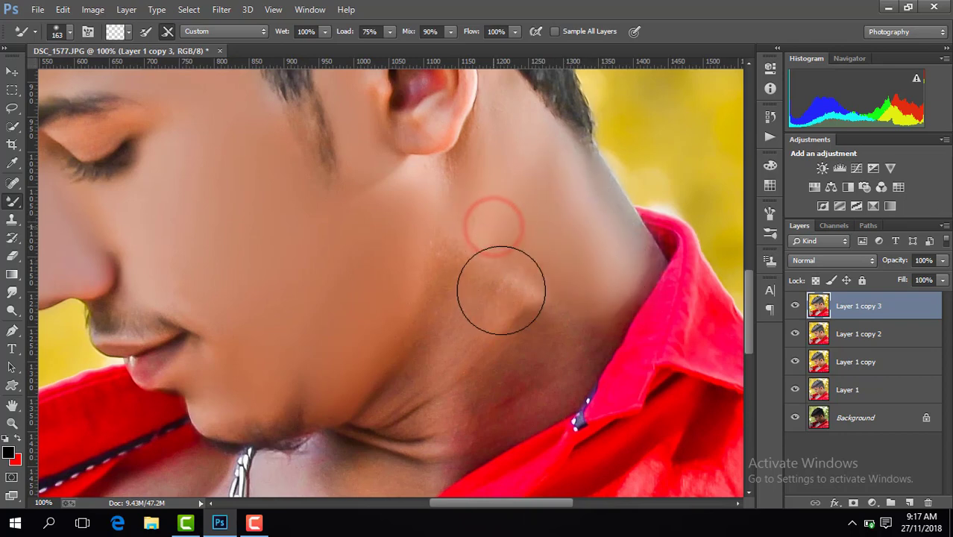
drag(557, 254, 549, 352)
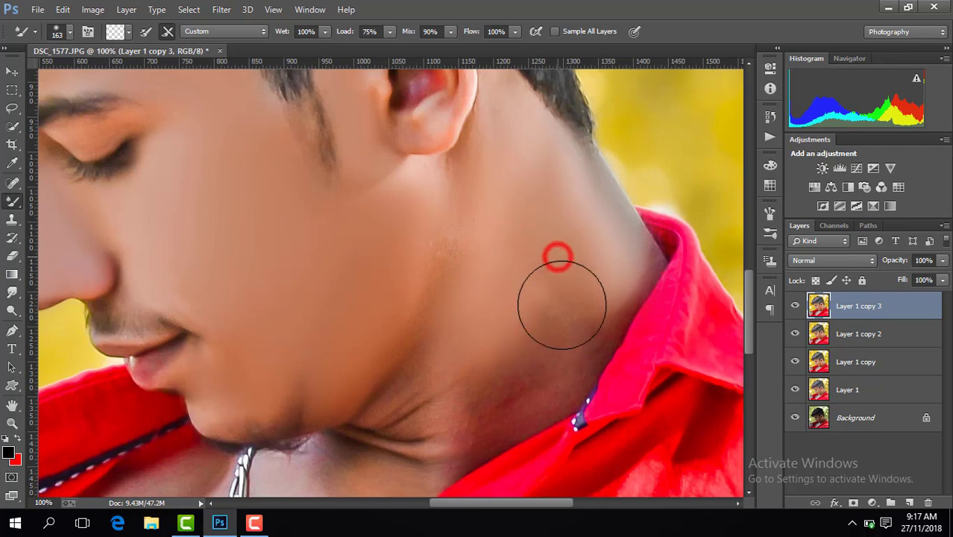
click(542, 309)
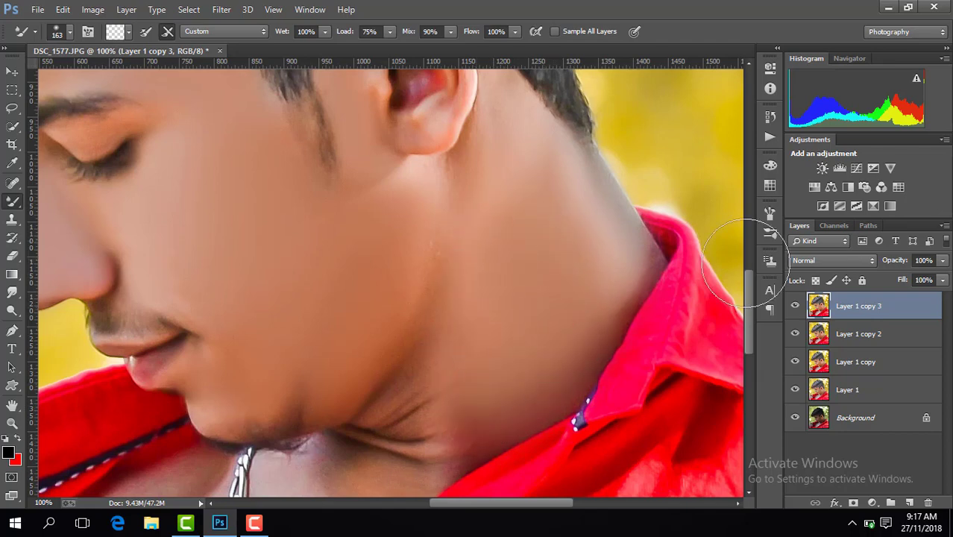
- Reduce the Mixer Brush size to 103 px, then to 59 px
drag(748, 283, 749, 261)
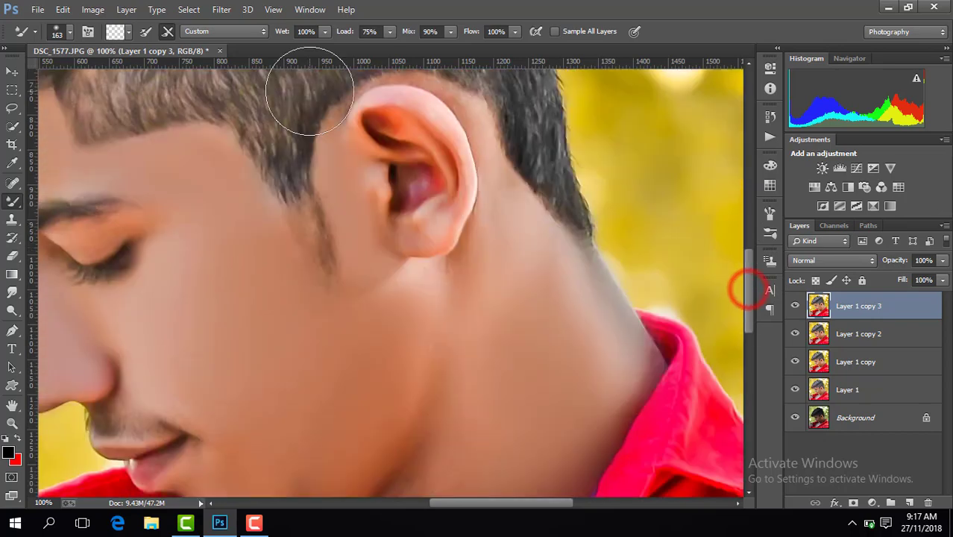
click(70, 32)
click(110, 74)
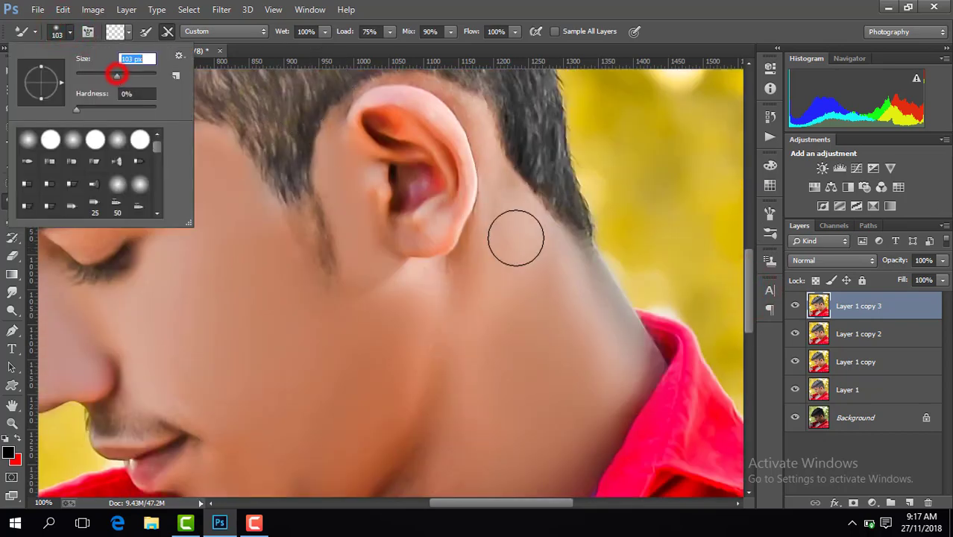
click(511, 239)
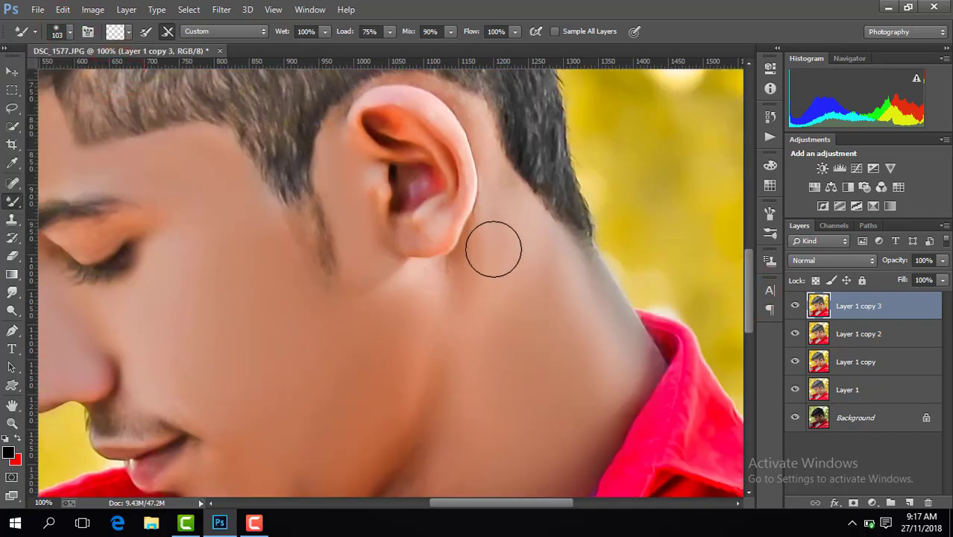
click(70, 32)
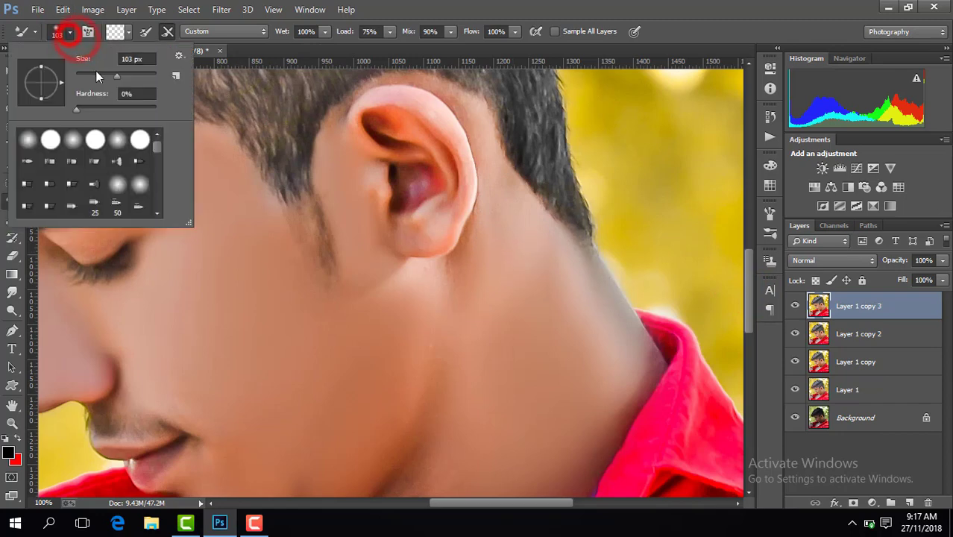
click(97, 74)
click(432, 224)
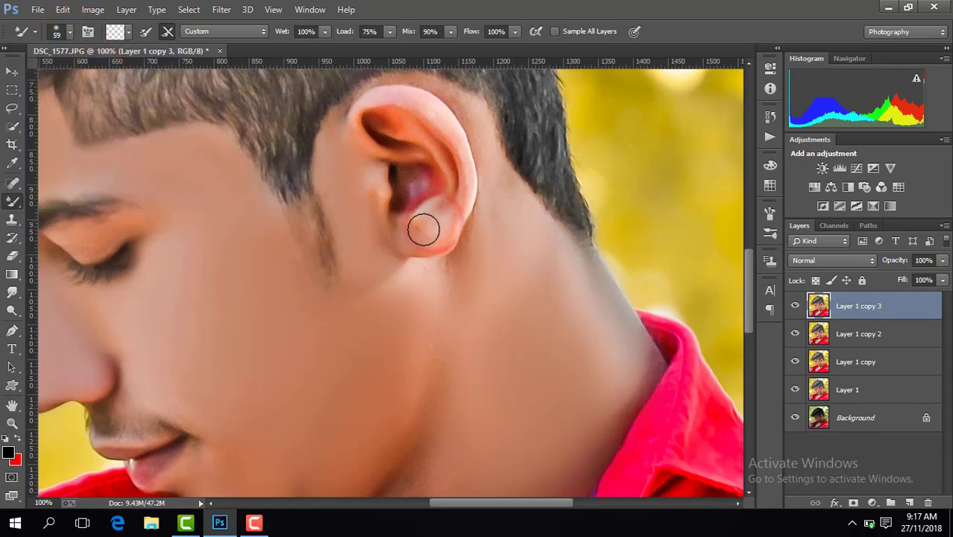
- Smooth the skin inside the ear, behind it, and down the neck below the jaw
mouse_move(456, 177)
mouse_down()
mouse_move(408, 123)
mouse_move(379, 120)
mouse_up()
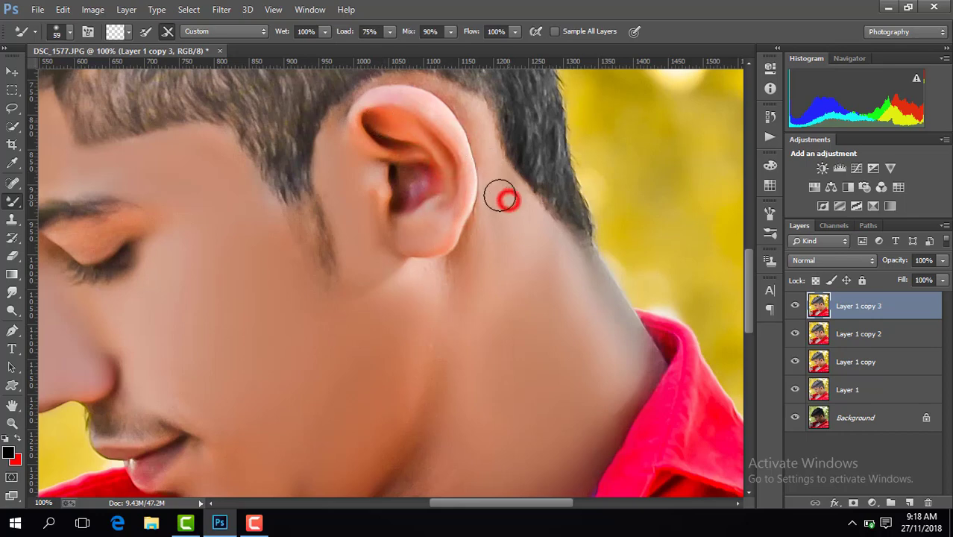
drag(499, 196, 501, 187)
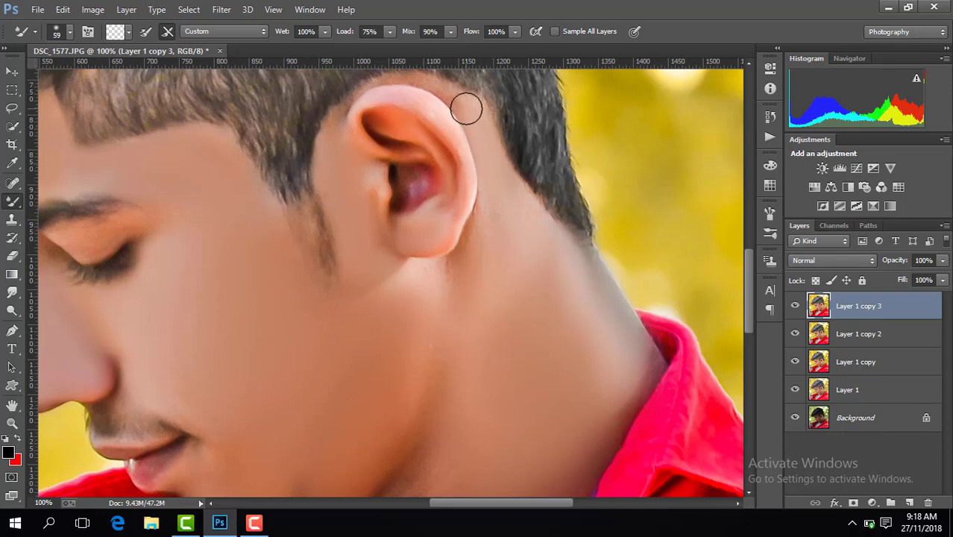
click(531, 294)
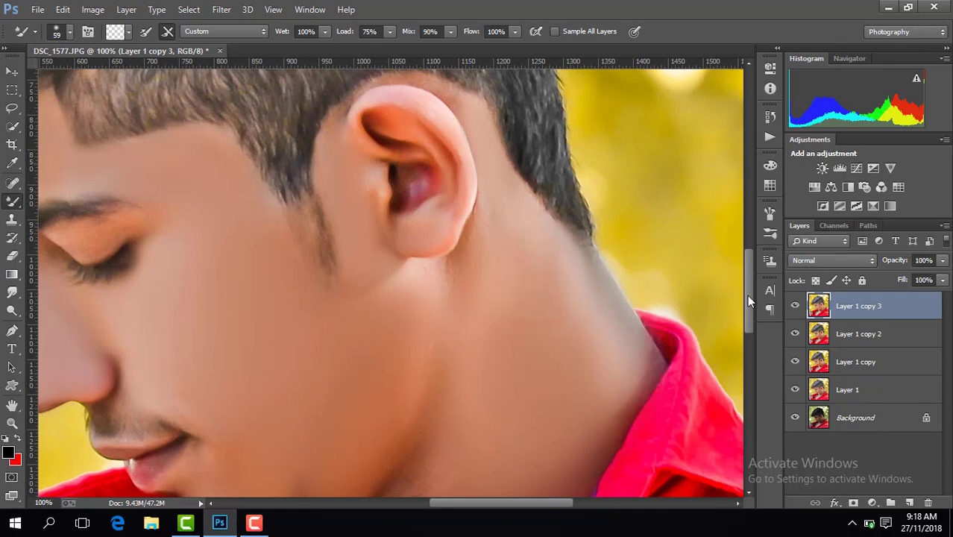
drag(749, 325, 750, 394)
mouse_move(442, 133)
mouse_down()
mouse_move(397, 194)
mouse_move(465, 212)
mouse_up()
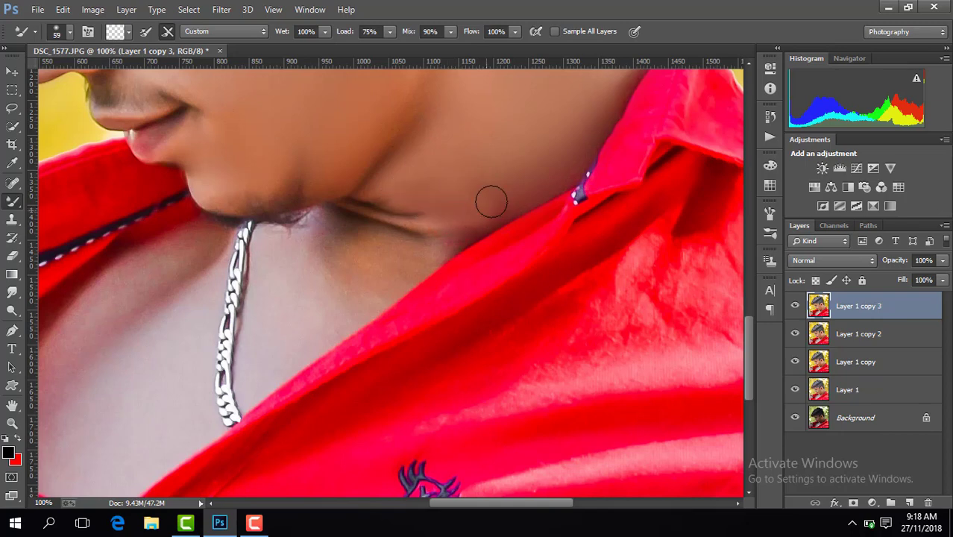
- Set the Mixer Brush to 114 px and smooth the neck crease and lower neck
click(67, 32)
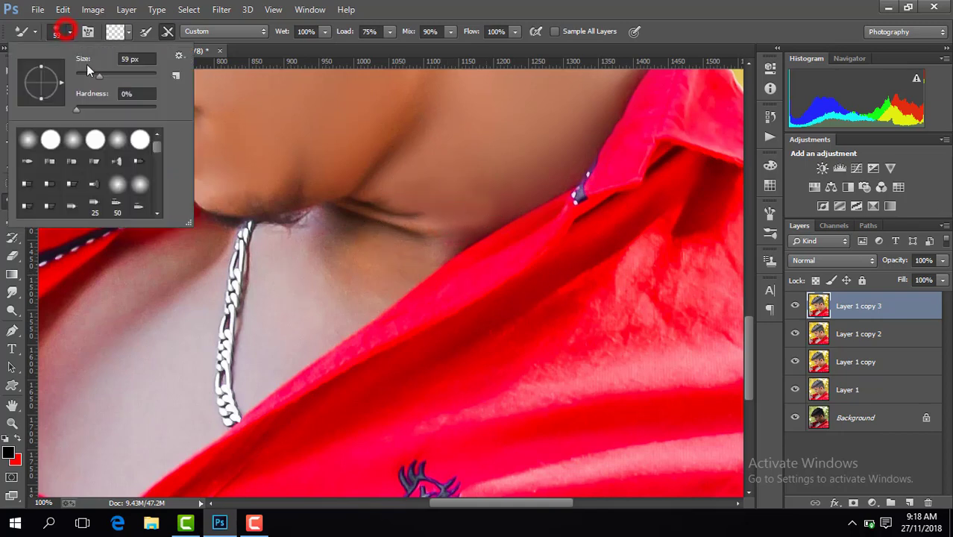
click(119, 74)
click(333, 269)
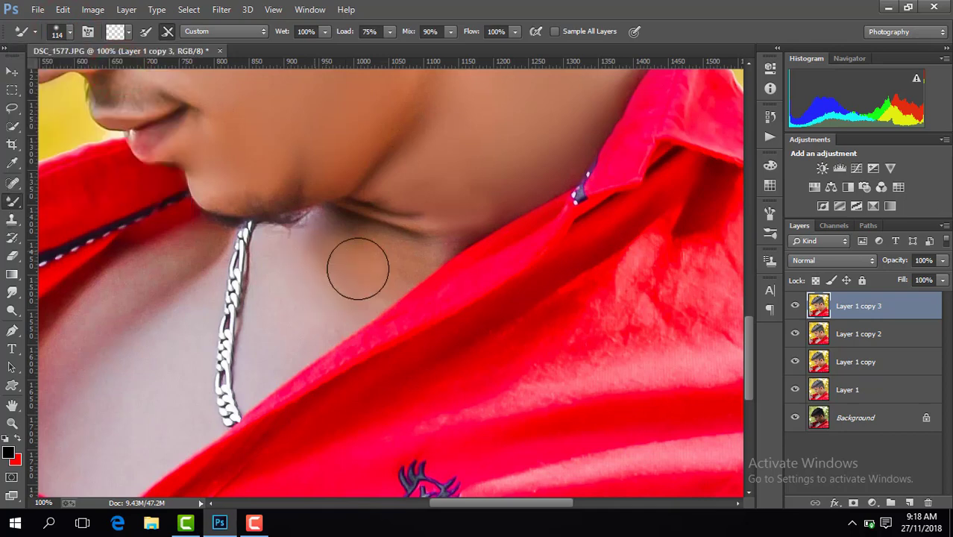
drag(387, 259, 391, 257)
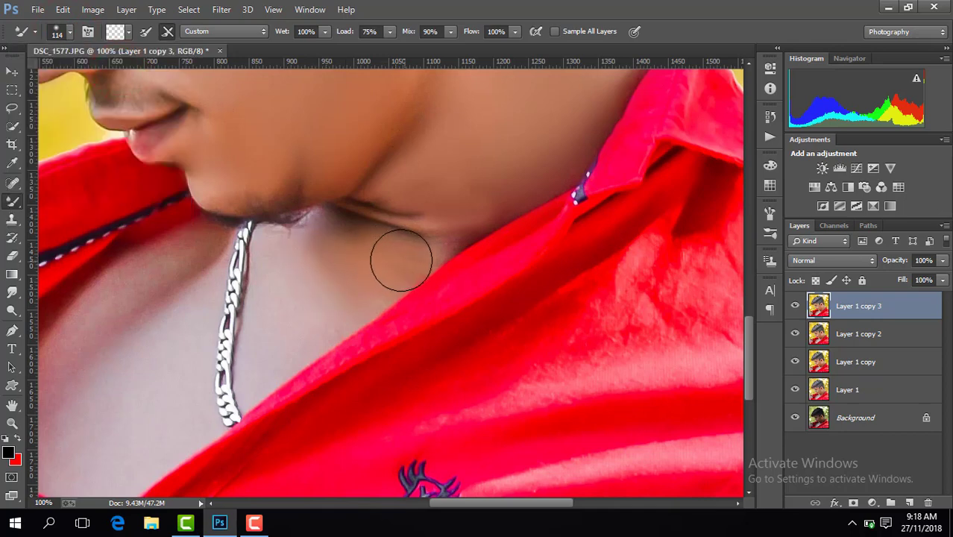
mouse_move(340, 289)
mouse_down()
mouse_move(317, 297)
mouse_move(279, 340)
mouse_up()
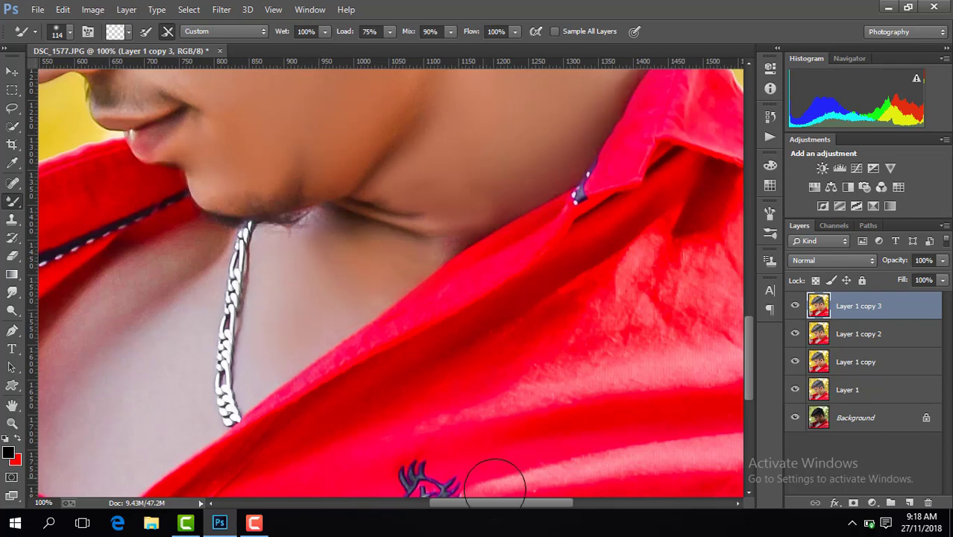
drag(538, 507, 483, 507)
drag(387, 334, 420, 304)
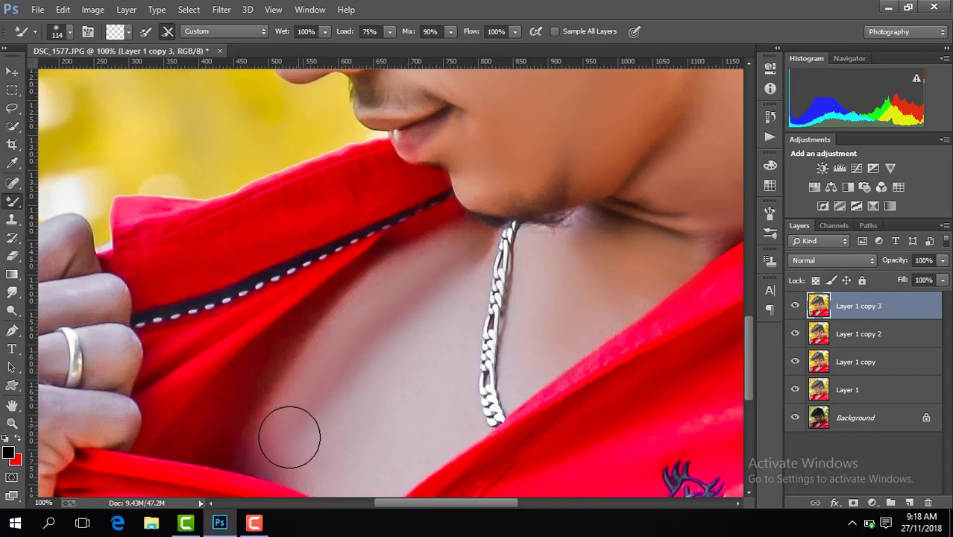
- Smooth the chest skin and shadow, then the back and edge of the hand
click(373, 419)
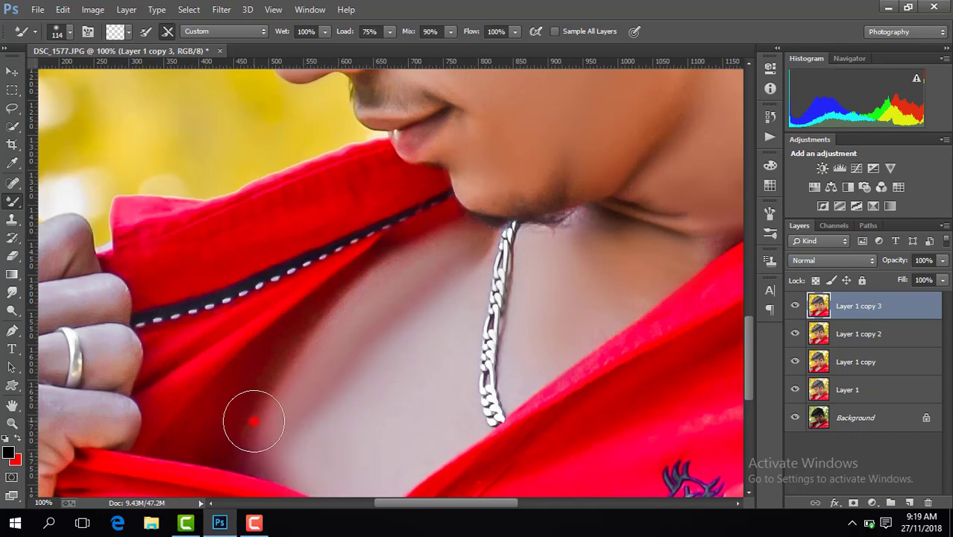
drag(254, 421, 345, 308)
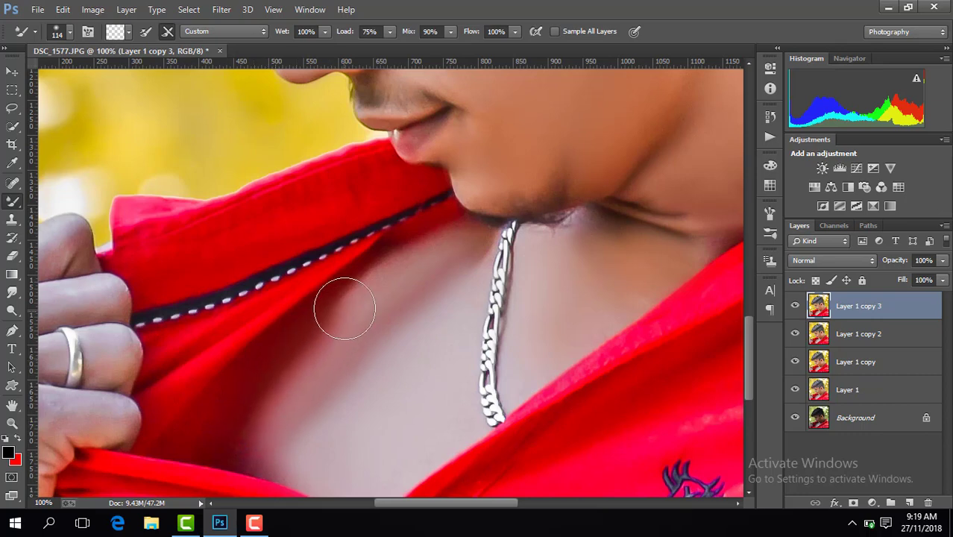
key(ctrl+minus)
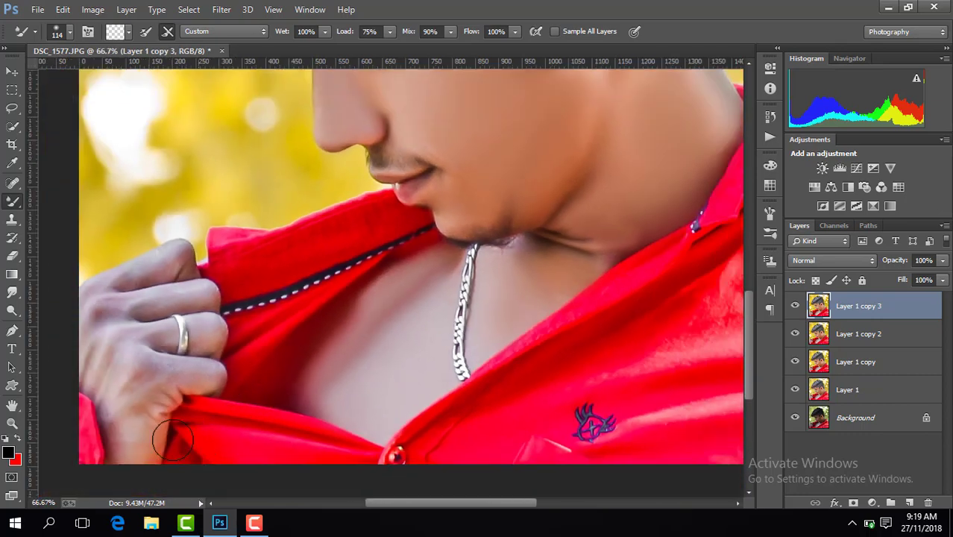
mouse_move(117, 382)
mouse_down()
mouse_move(111, 378)
mouse_move(127, 444)
mouse_up()
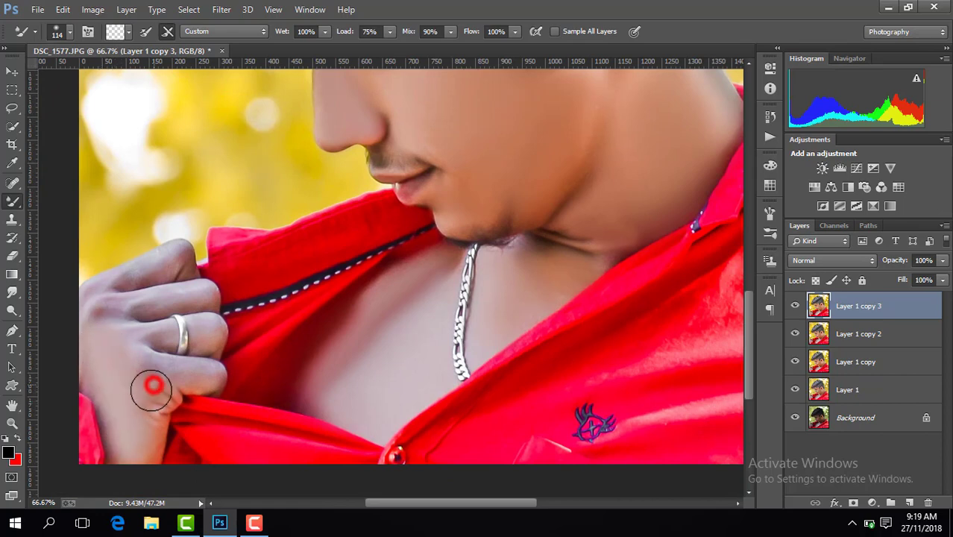
drag(152, 386, 148, 409)
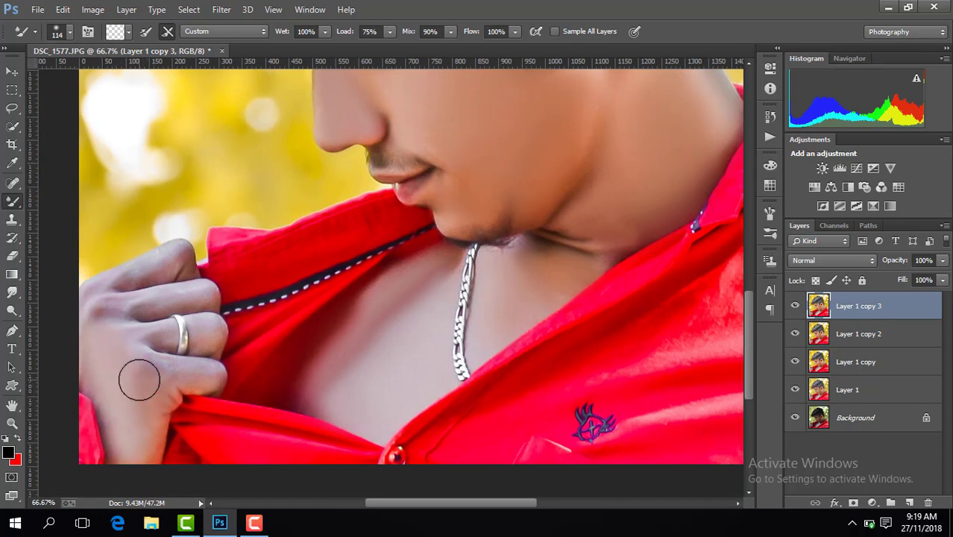
- At 25% zoom, compare the smoothing before and after, then Merge Visible into Layer 1
key(ctrl+minus)
key(ctrl+minus)
key(ctrl+minus)
key(ctrl+minus)
key(ctrl+minus)
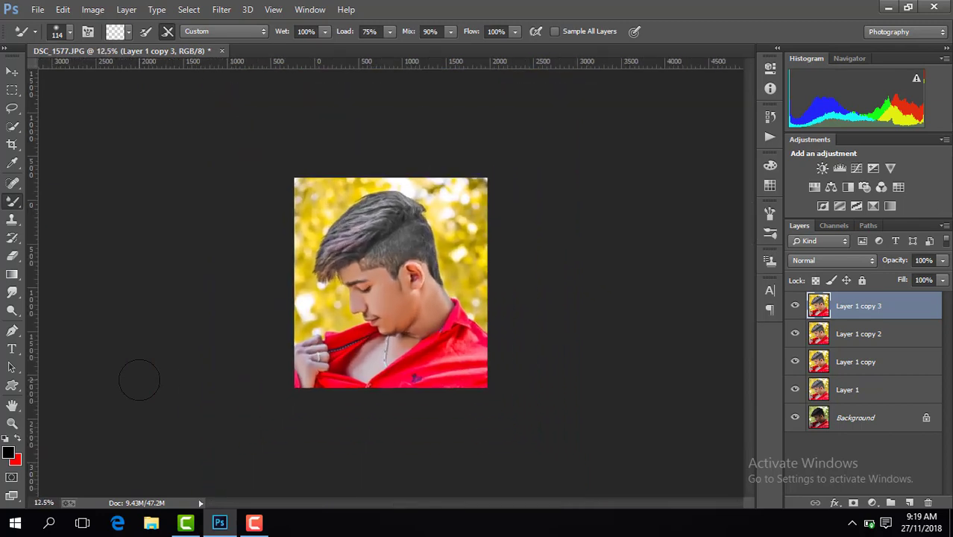
key(ctrl+plus)
key(ctrl+plus)
click(795, 306)
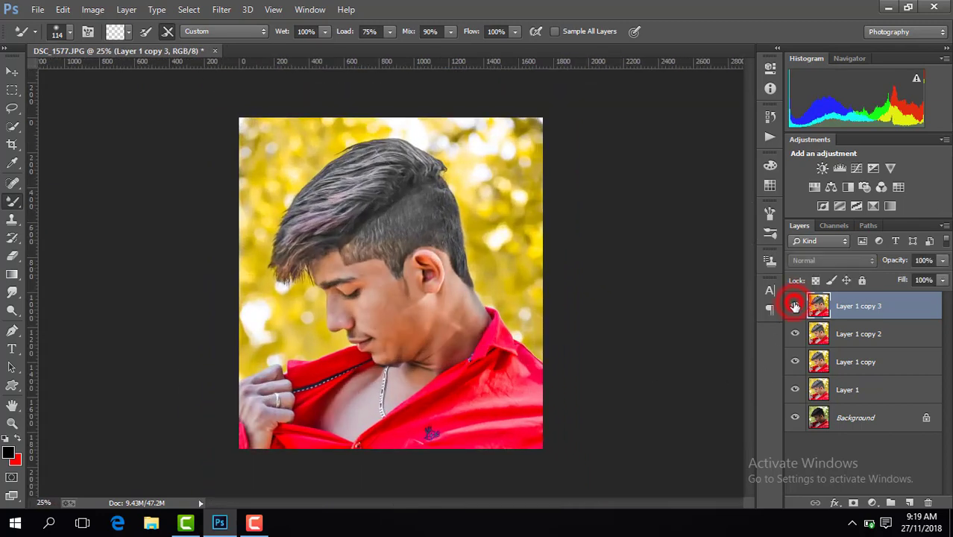
click(795, 305)
right_click(879, 322)
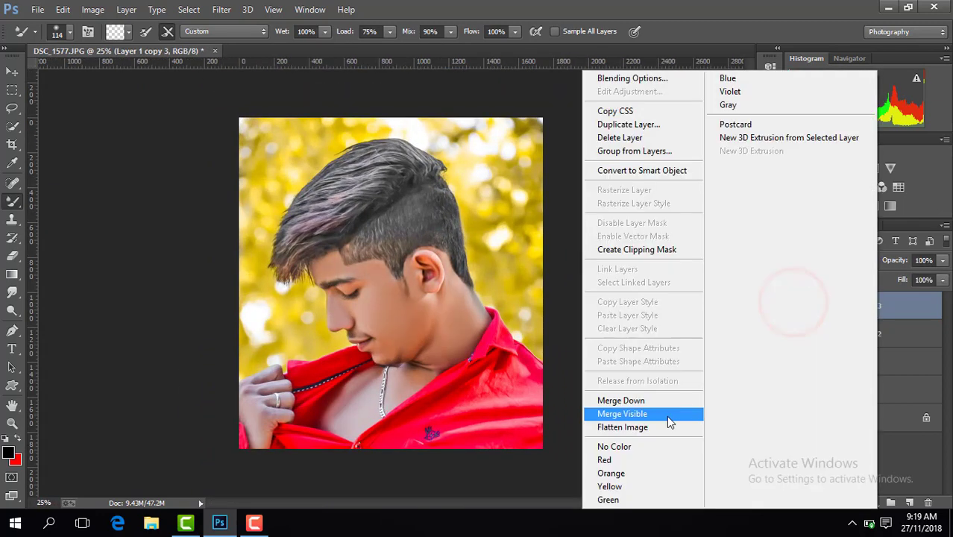
click(666, 416)
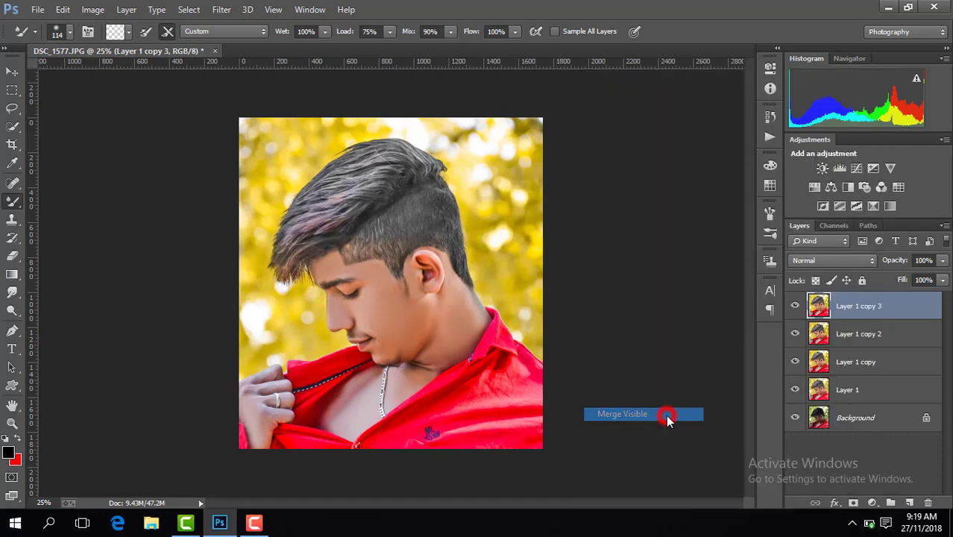
click(221, 9)
- In the Camera Raw Filter Basic panel, set Exposure +0.15, Contrast +15, Shadows +18, Blacks -13, Clarity +8, Dehaze -5, Vibrance +11
click(293, 90)
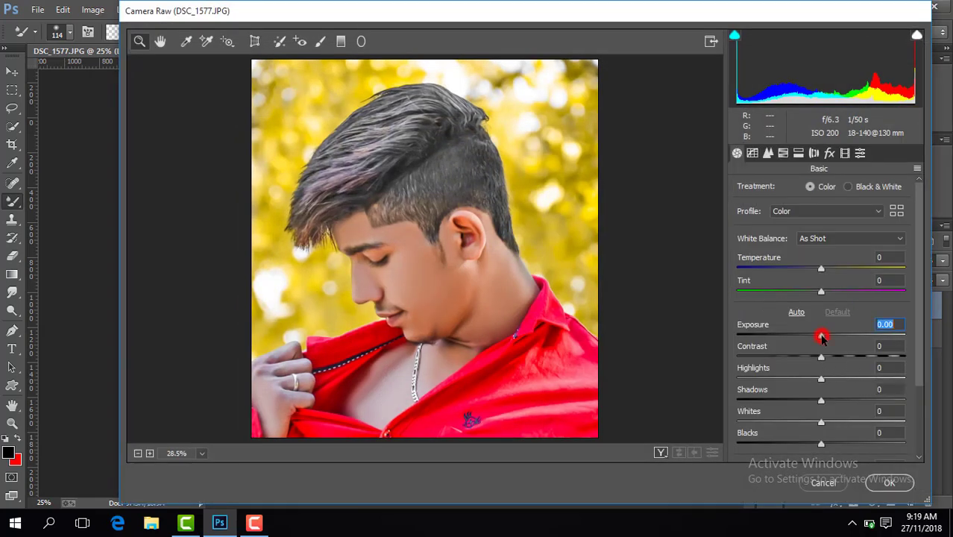
drag(821, 337, 833, 359)
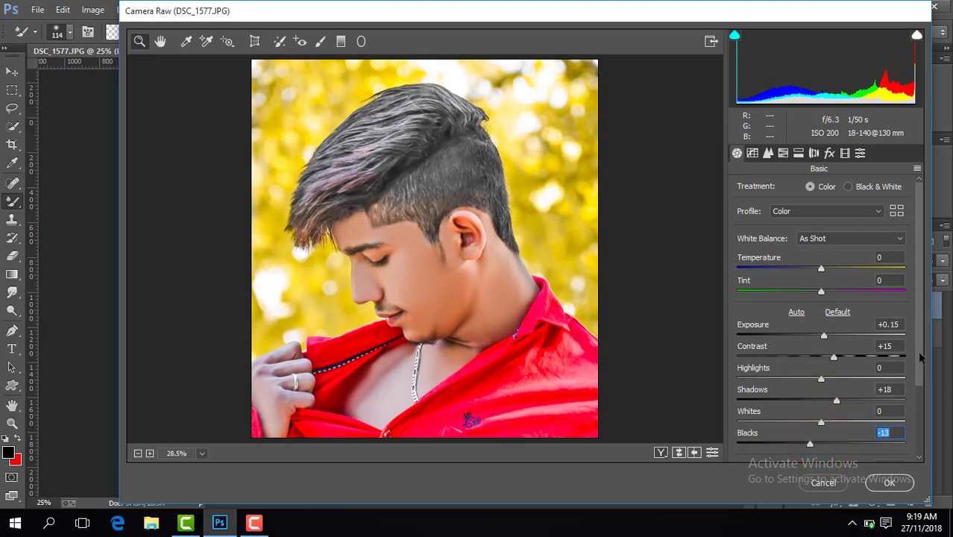
drag(920, 356, 832, 400)
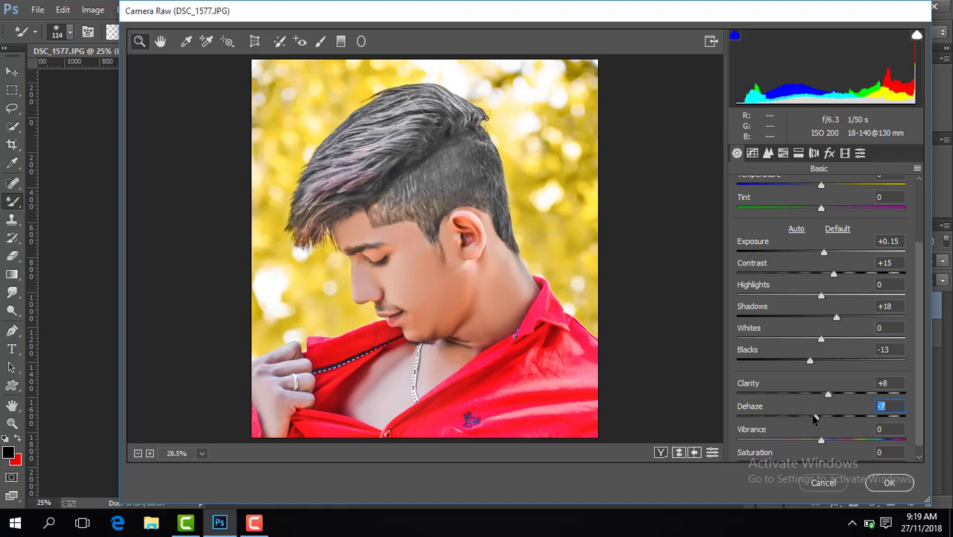
drag(817, 419, 830, 442)
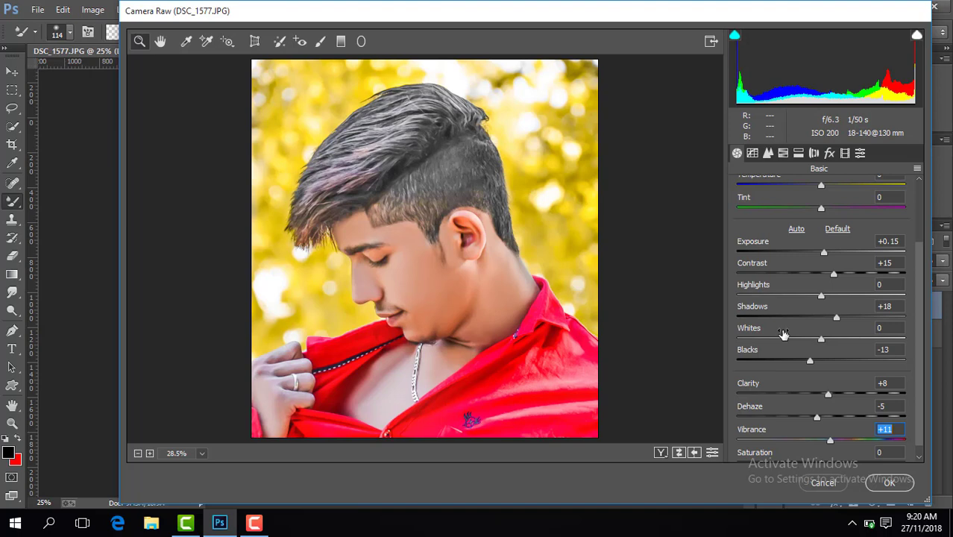
- In HSL, raise Oranges luminance to +3, tweak Yellows saturation, and set Greens hue to -100
click(783, 152)
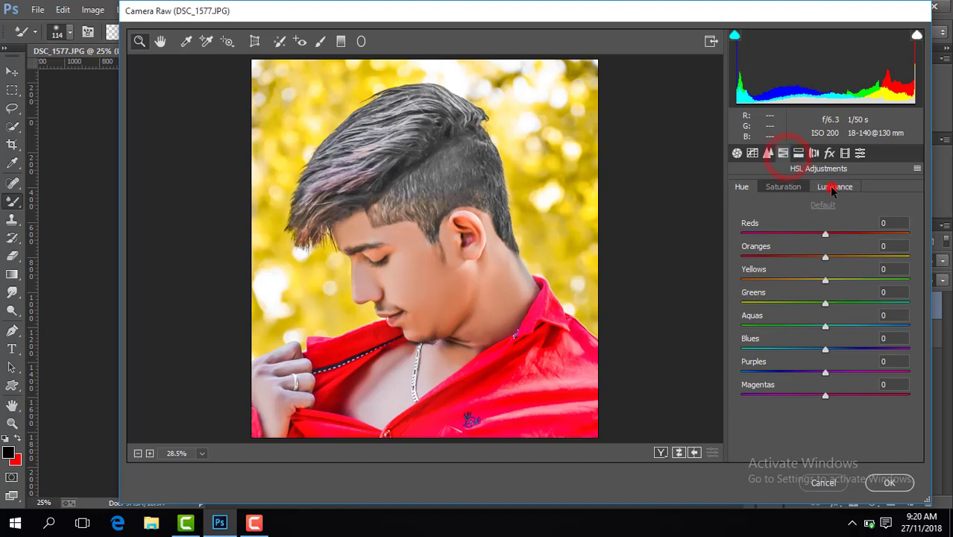
click(835, 187)
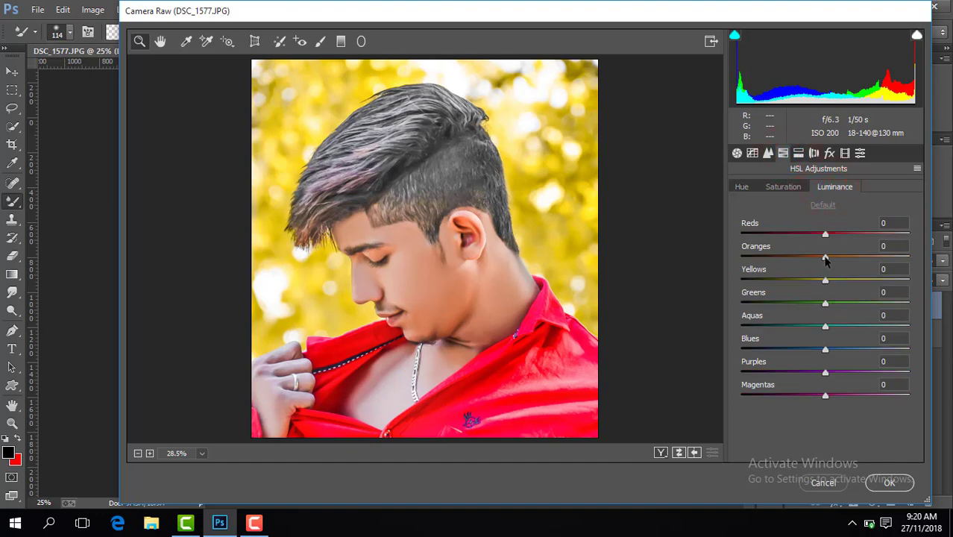
drag(824, 257, 835, 236)
click(789, 188)
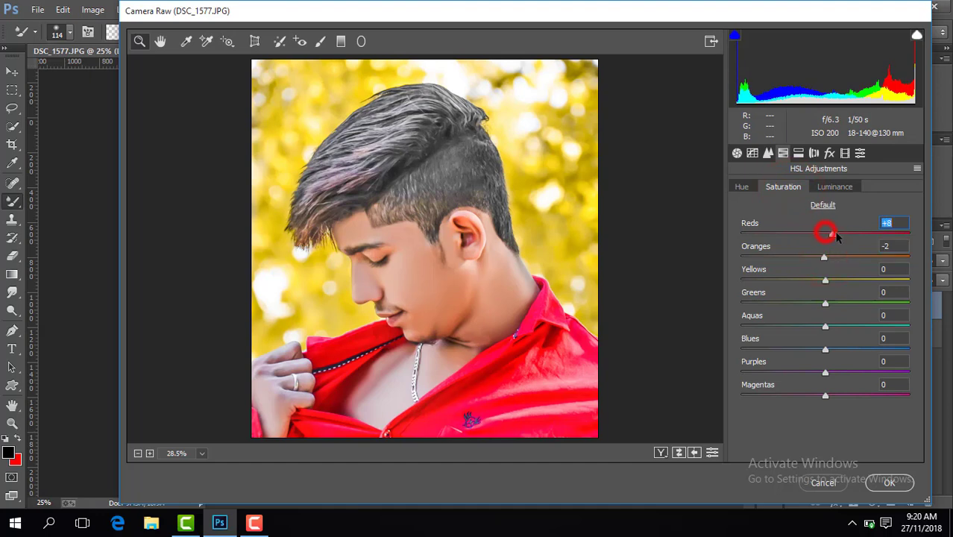
click(825, 282)
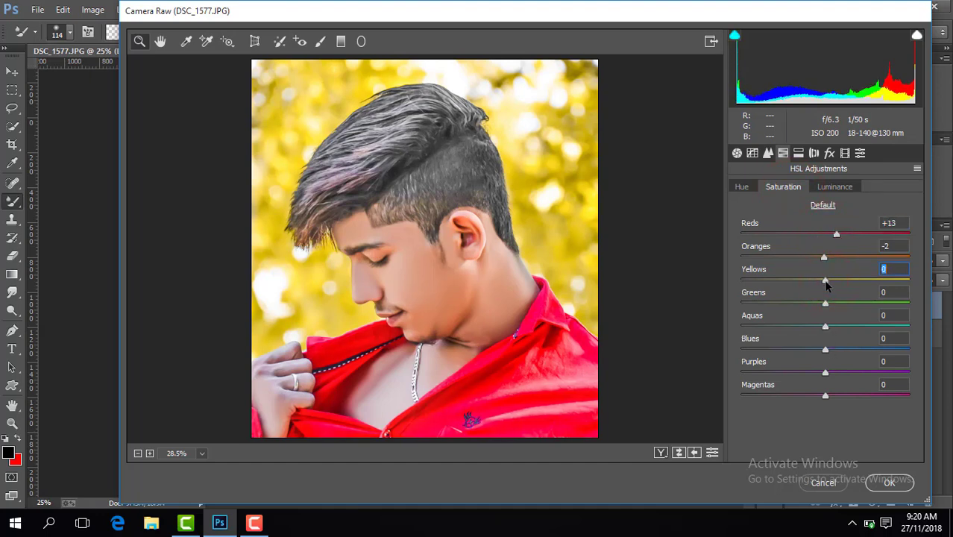
click(742, 187)
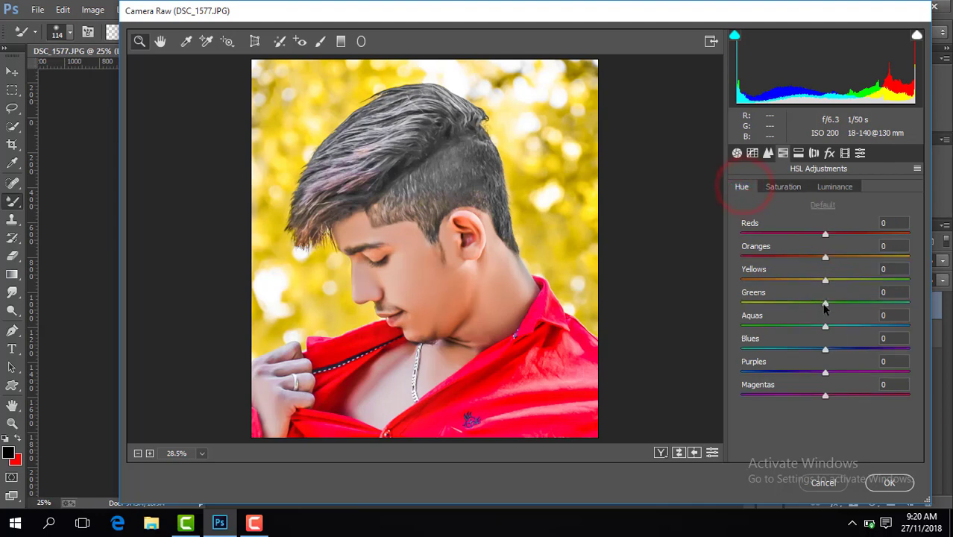
drag(825, 303, 719, 299)
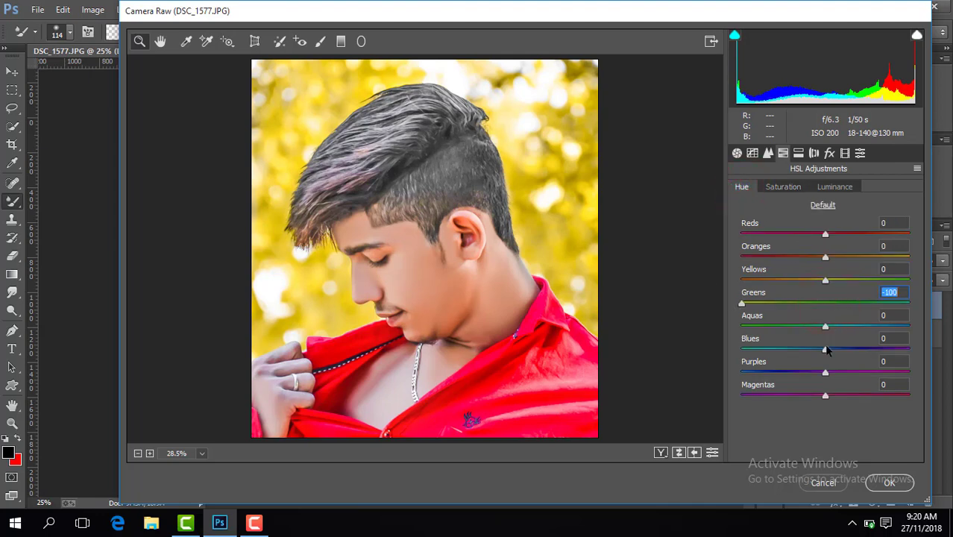
- Set sharpening Amount to 35, apply the grade, and merge Layer 1 down into Background
click(768, 154)
drag(737, 211, 776, 211)
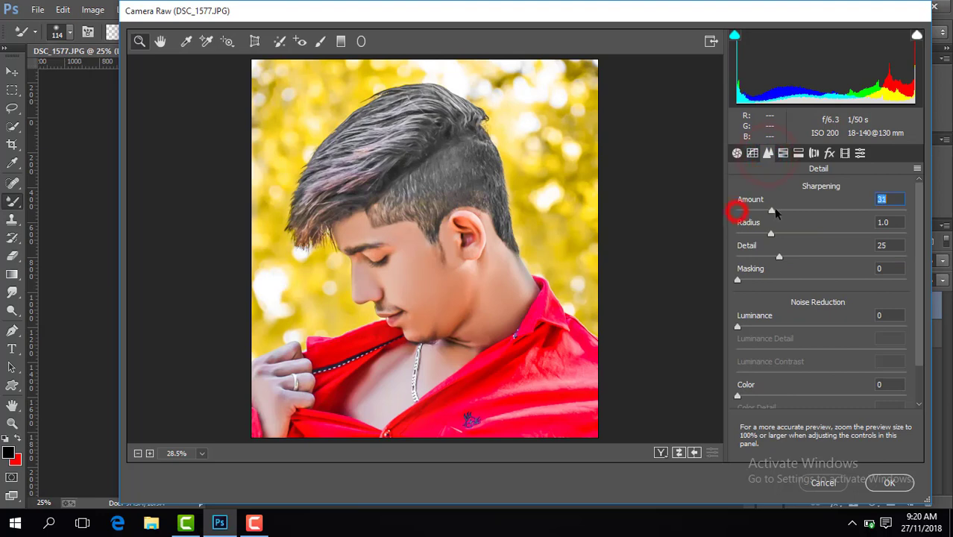
click(887, 484)
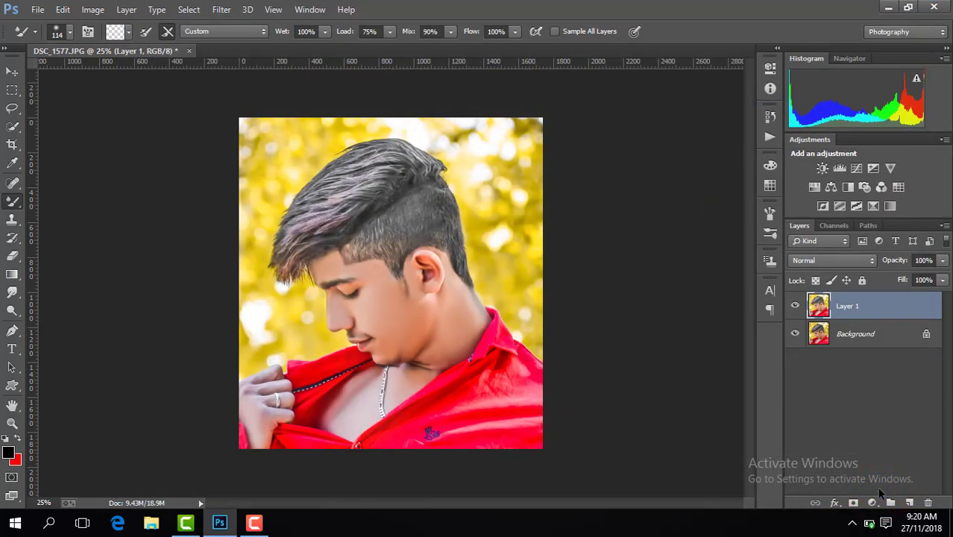
click(794, 305)
right_click(851, 307)
click(618, 410)
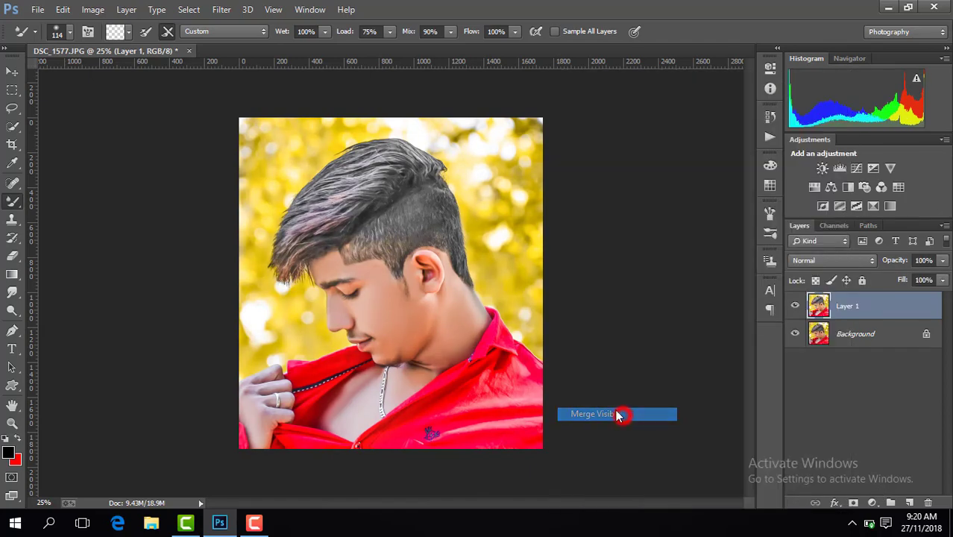